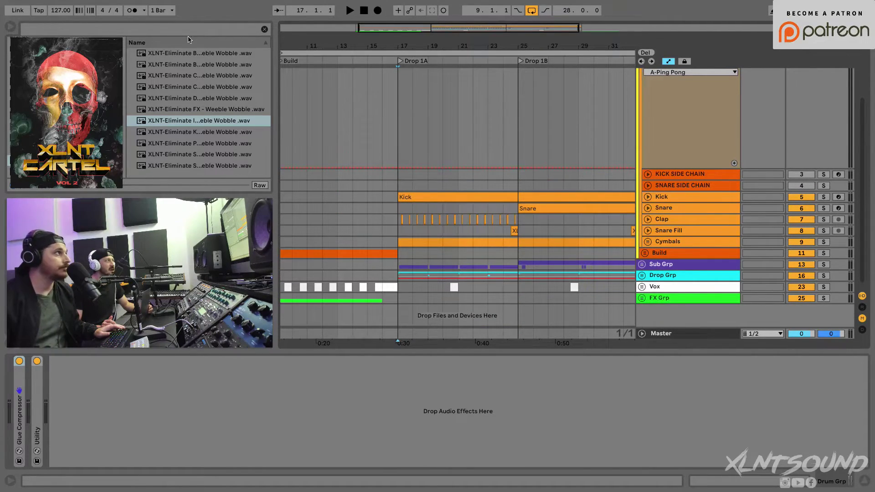
Audition the XLNT-Eliminate Weeble Wobble samples in the browser one after another, from the first to the last
left_click(188, 53)
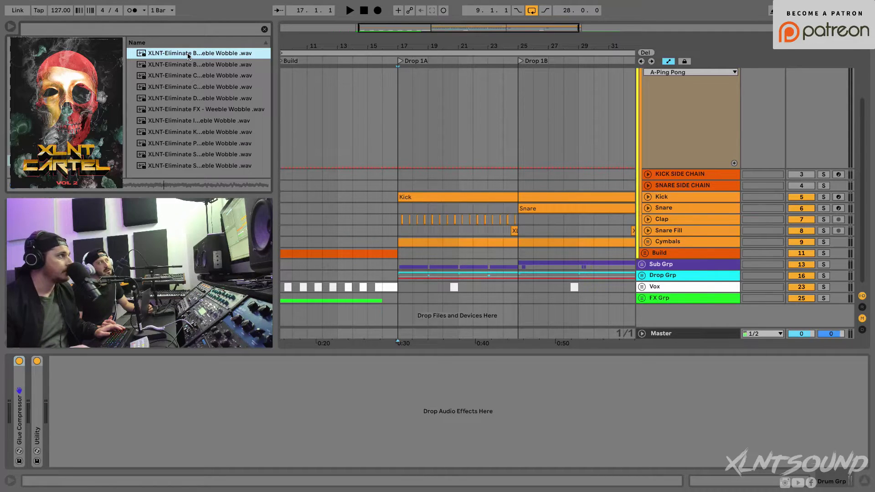
key("Down")
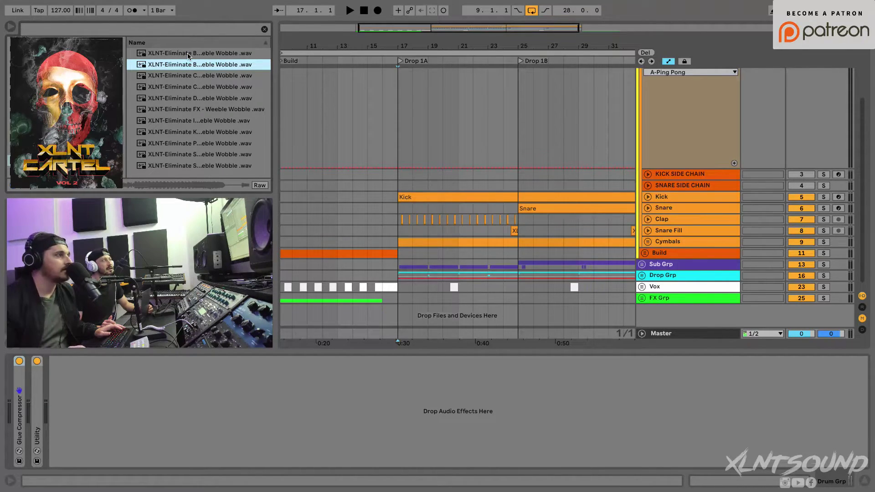
key("Down")
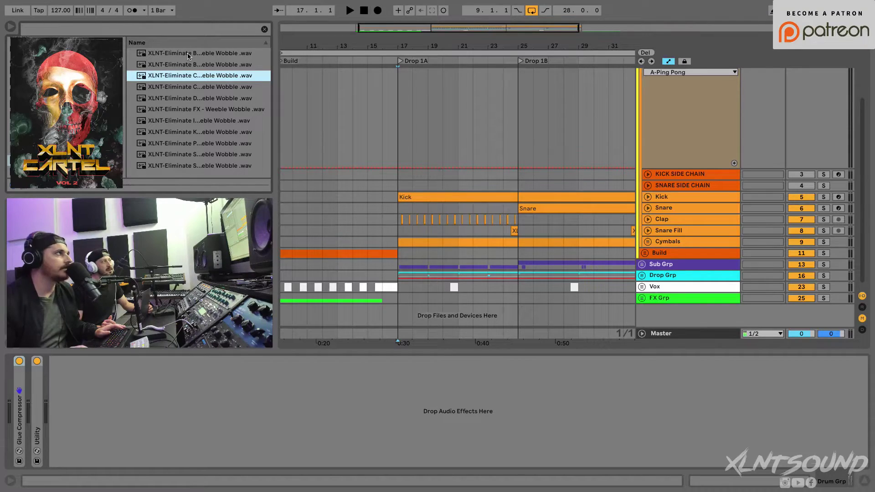
key("Down")
key("Down")
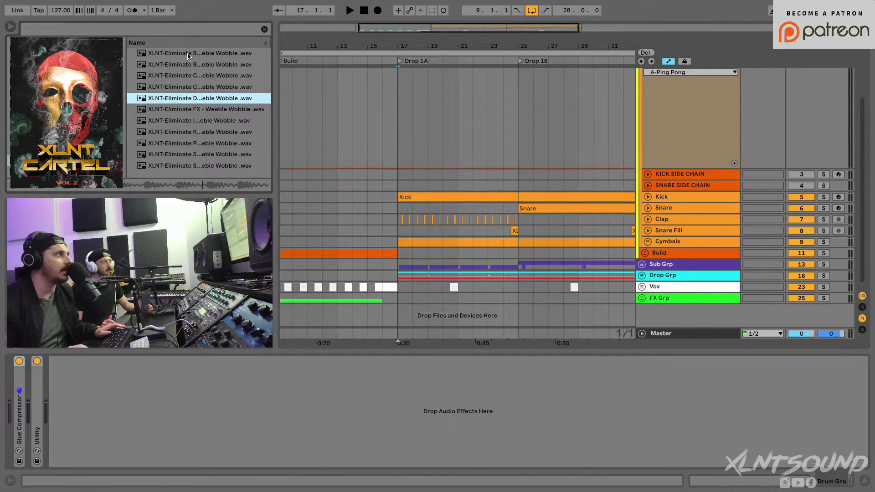
key("Down")
key("Down")
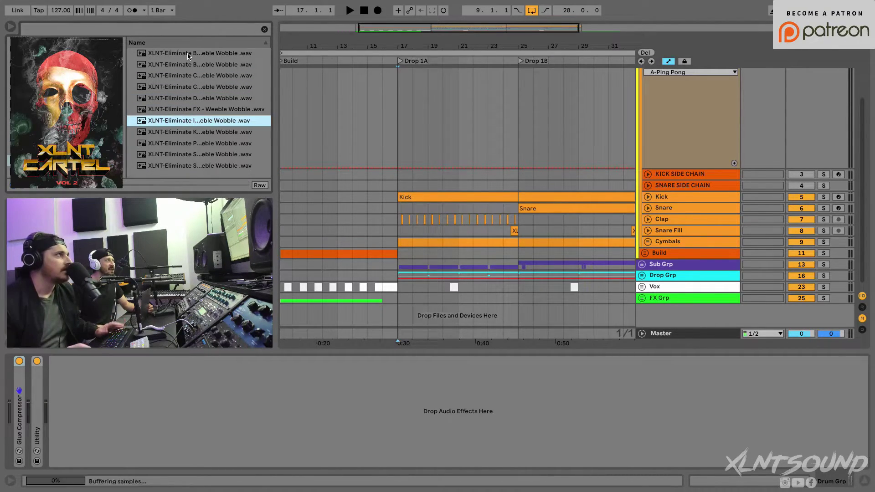
key("Down")
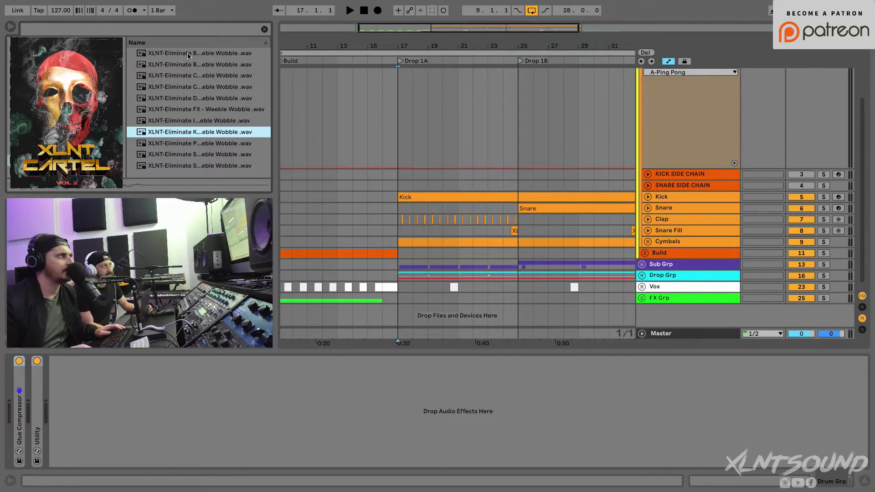
key("Down")
key("Down")
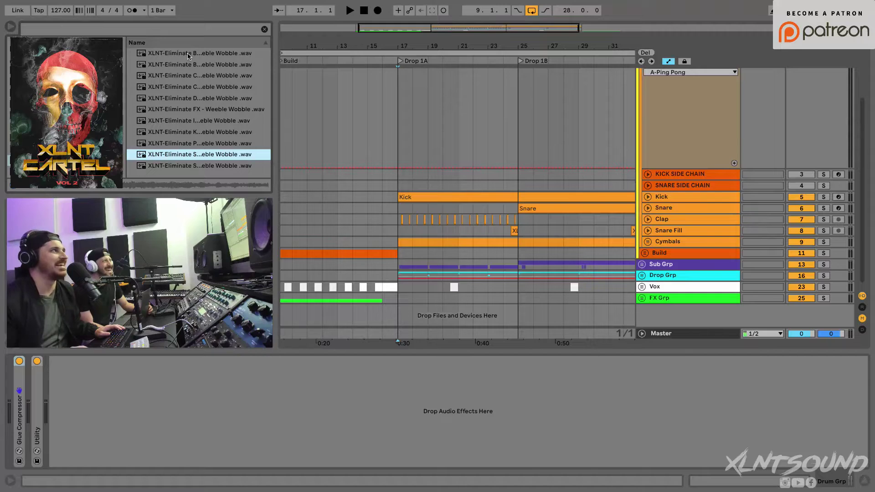
key("Down")
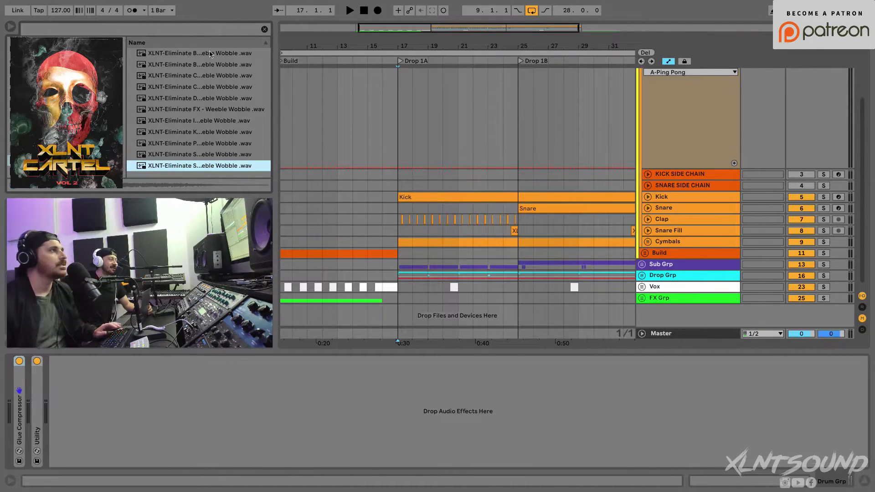
Solo the Drop drum group and the Sub Grp, and play them back from the start of Drop 1A
scroll(637, 128, "up", 2)
scroll(637, 128, "up", 2)
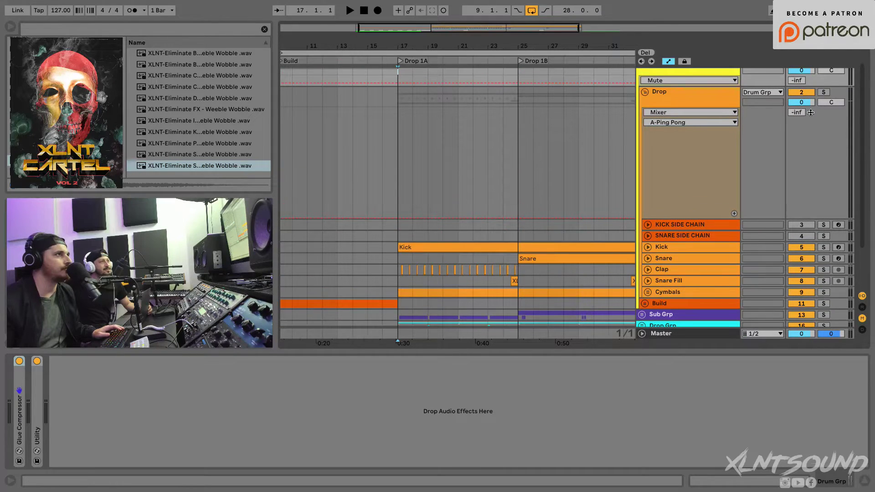
left_click(390, 167)
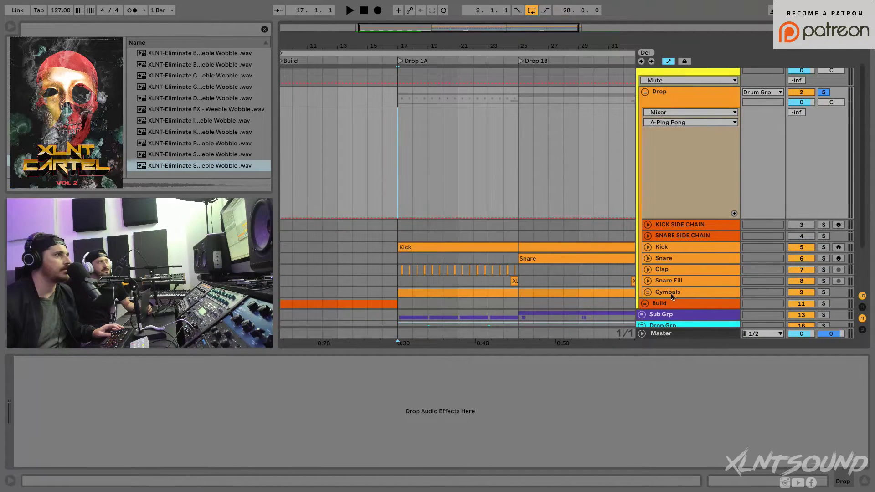
left_click(827, 315)
key("space")
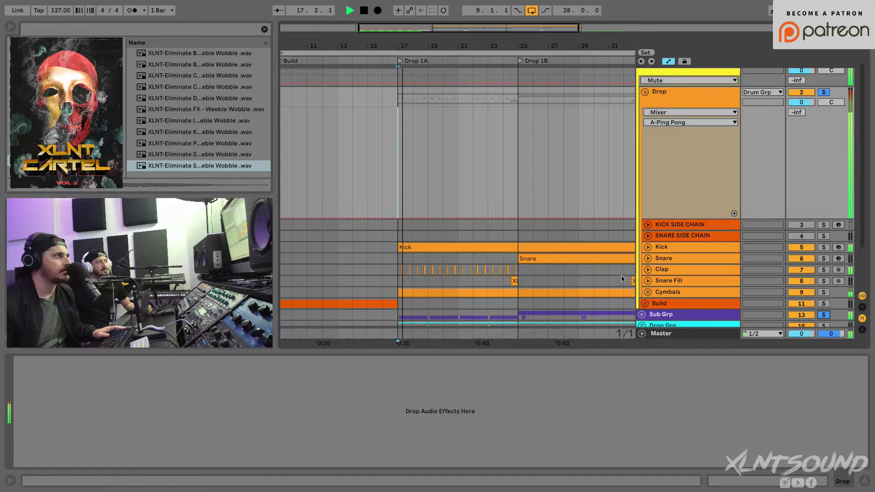
scroll(461, 244, "up", 1)
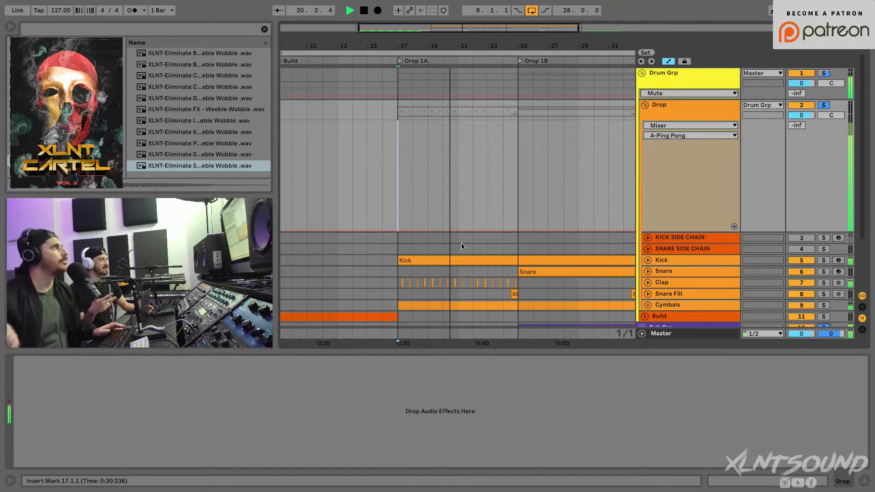
scroll(461, 244, "down", 5)
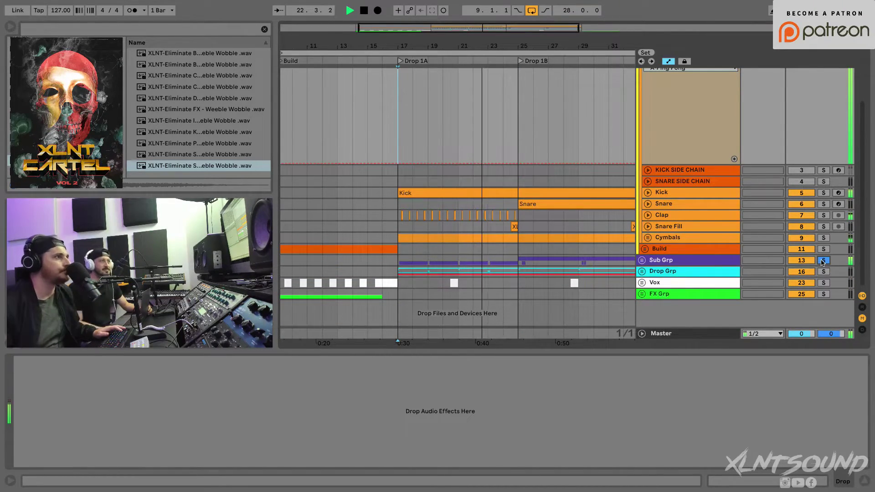
key("space")
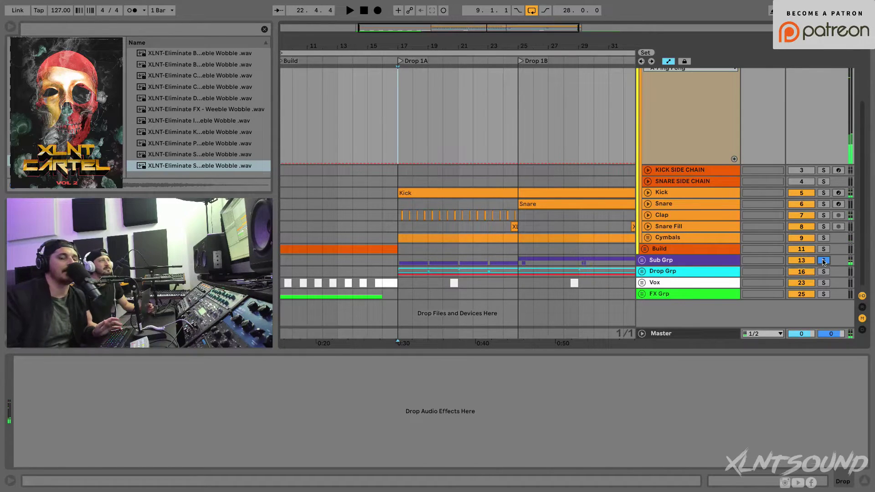
Unfold the Kick track and play the soloed drums and sub from the start of Drop 1B
left_click(643, 196)
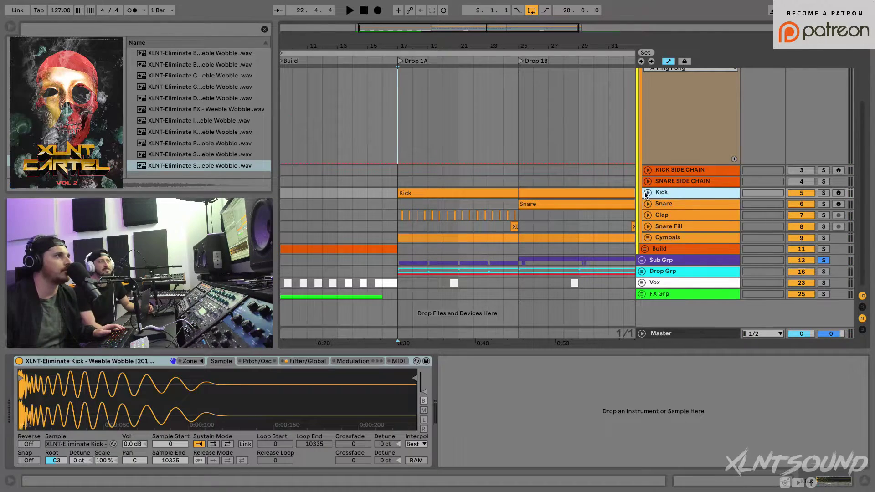
left_click(648, 192)
left_click(648, 245)
left_click(648, 245)
left_click(515, 264)
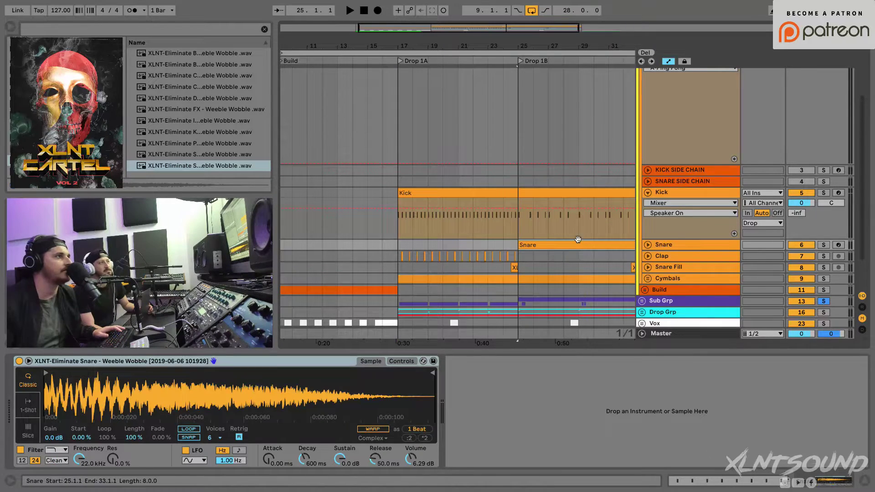
key("space")
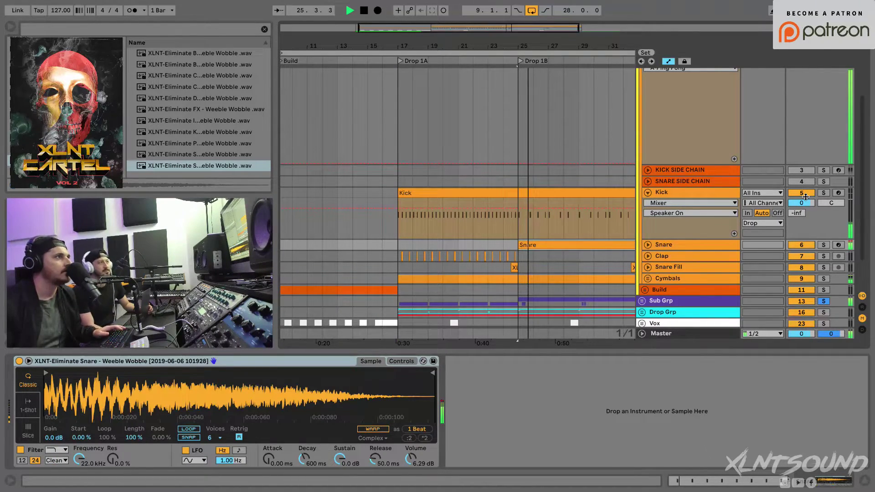
key("space")
Turn off the solo on the Sub Grp and collapse the Drop drum group
scroll(604, 239, "down", 3)
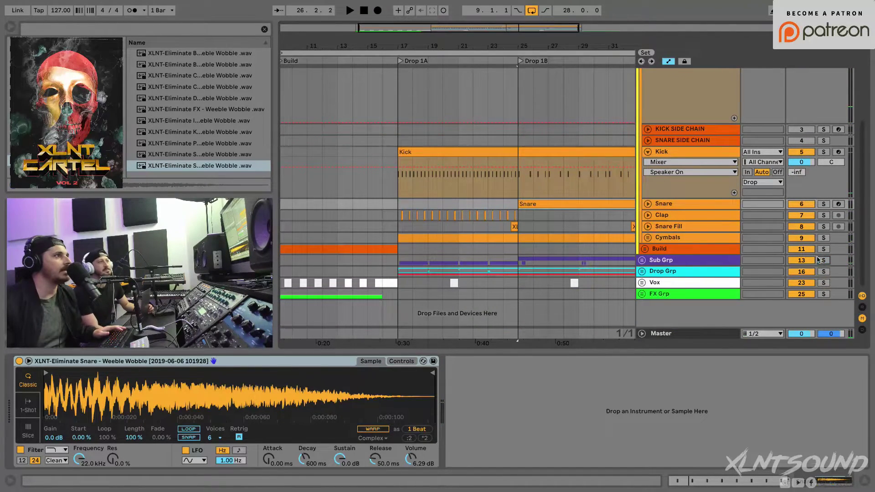
scroll(660, 222, "up", 2)
scroll(658, 220, "up", 2)
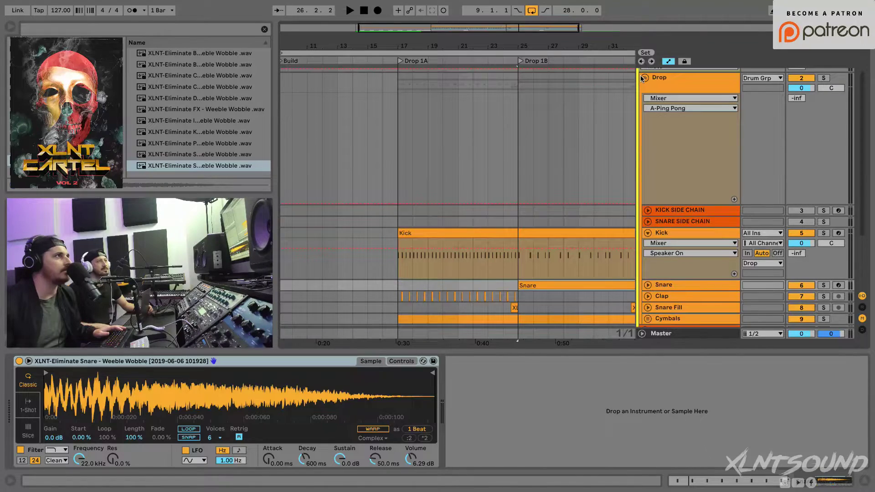
left_click(641, 75)
left_click(644, 140)
Expand the Drop Grp, solo the cyan Main Lead track and play it from the start of Drop 1A
left_click(656, 151)
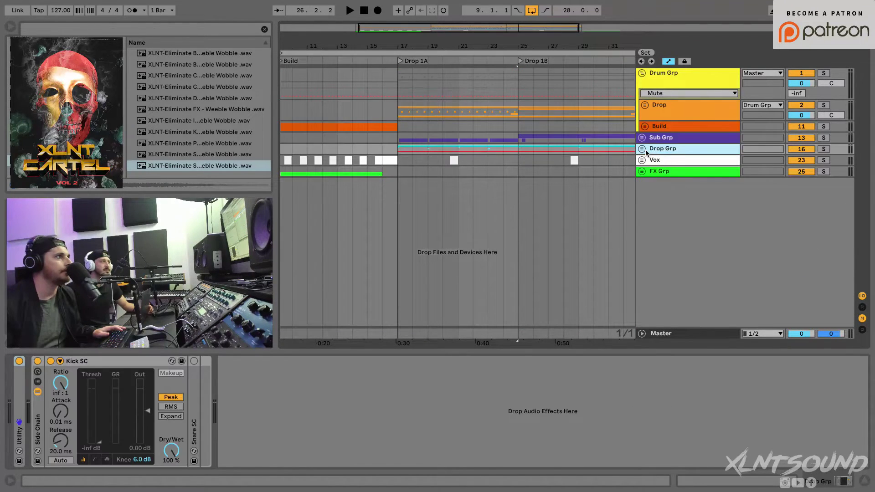
left_click(642, 149)
left_click(402, 174)
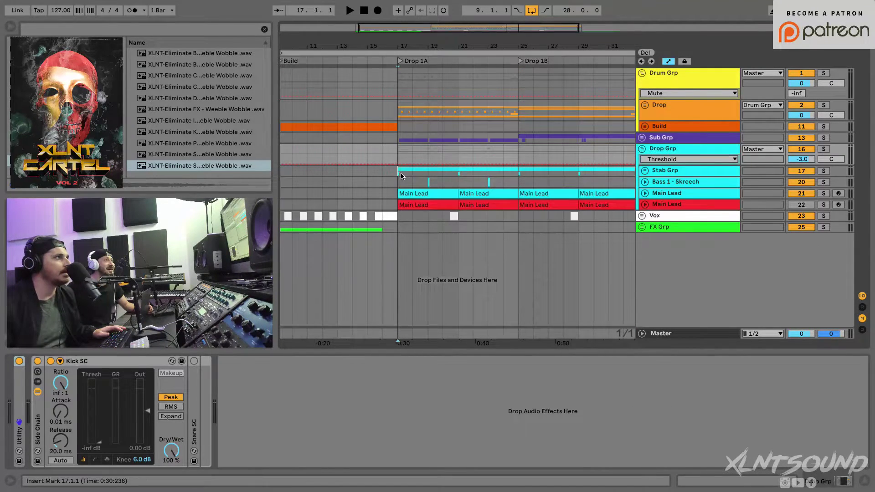
left_click(823, 194)
key("space")
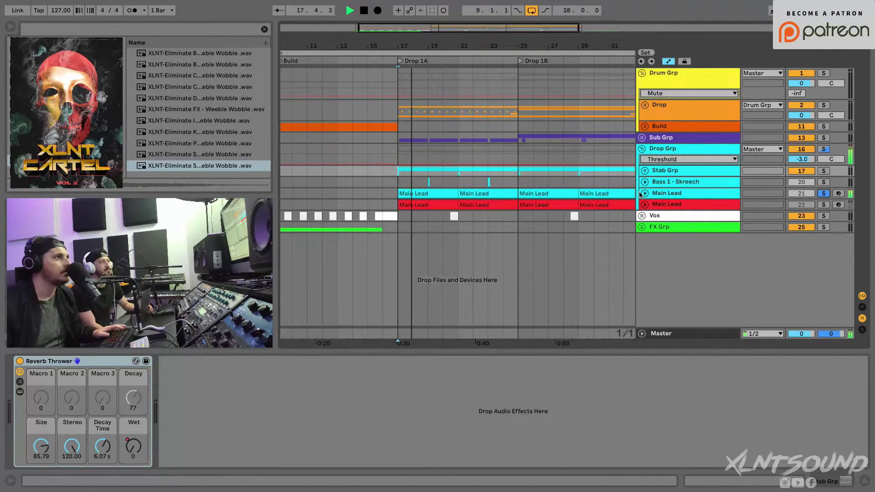
key("space")
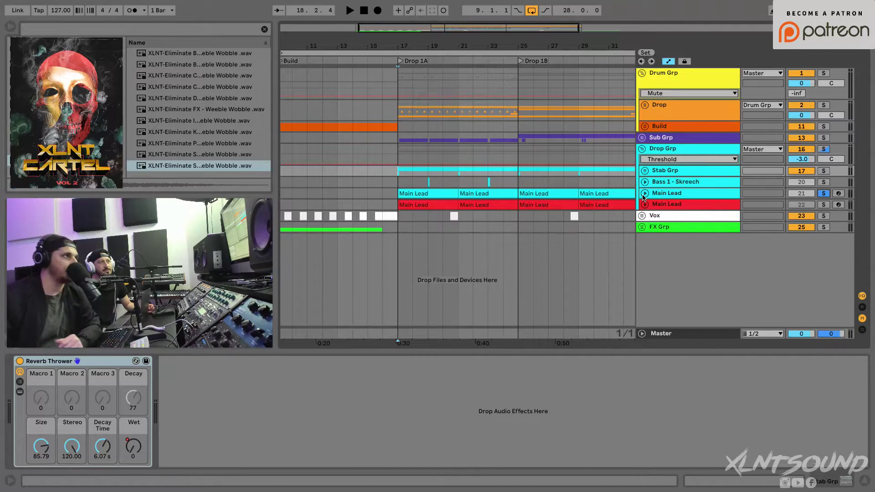
Unfold the cyan Main Lead track and consolidate its two Drop 1A clips into one clip
left_click(646, 194)
left_click(462, 195)
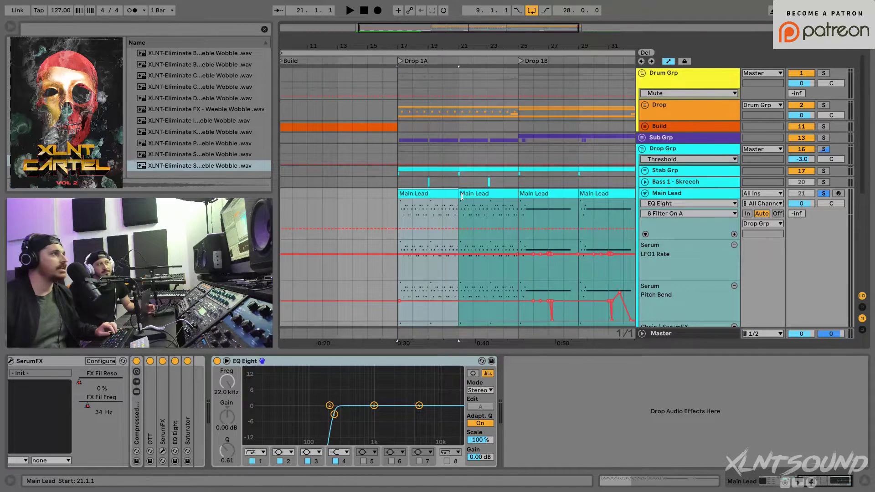
left_click(479, 195, "shift")
key("ctrl+j")
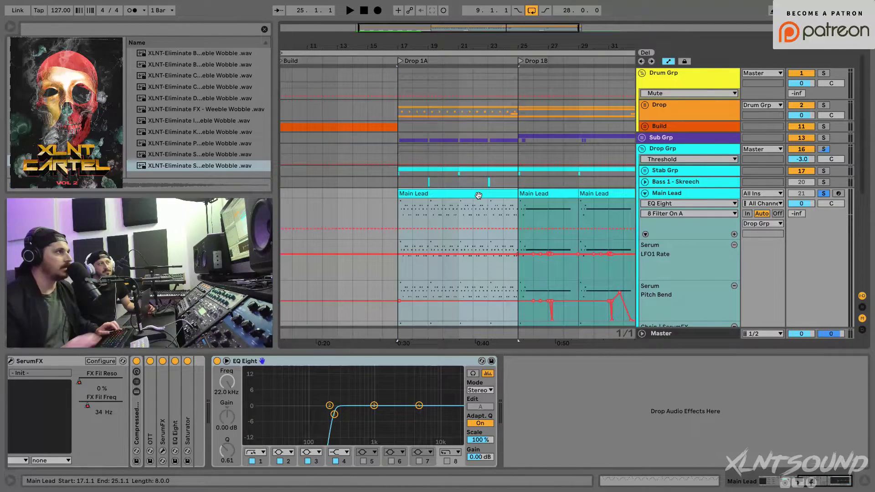
Examine the consolidated Main Lead clip's note pattern in an enlarged piano roll, and shrink the editor again
double_click(478, 194)
left_click_drag(483, 353, 483, 221)
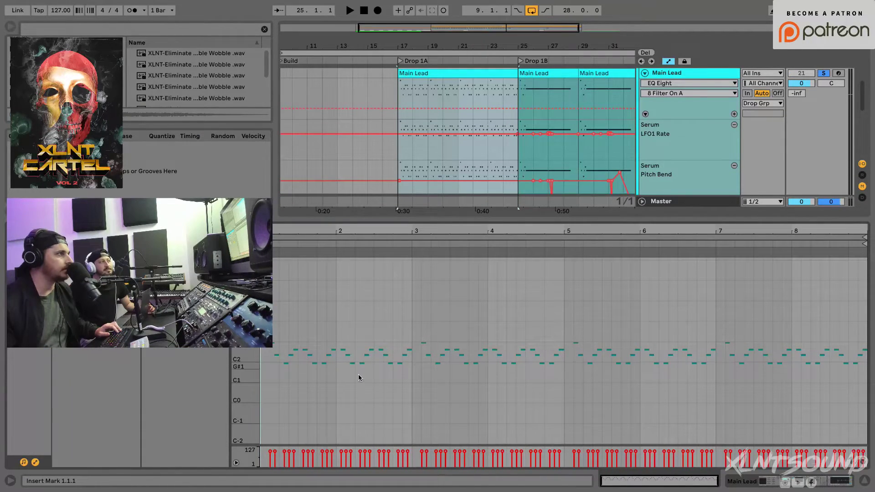
left_click_drag(247, 392, 244, 410)
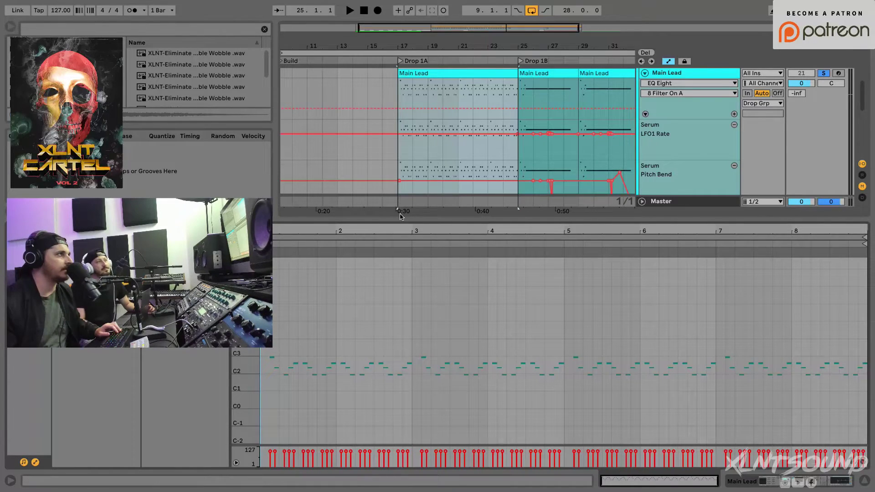
left_click_drag(404, 220, 418, 337)
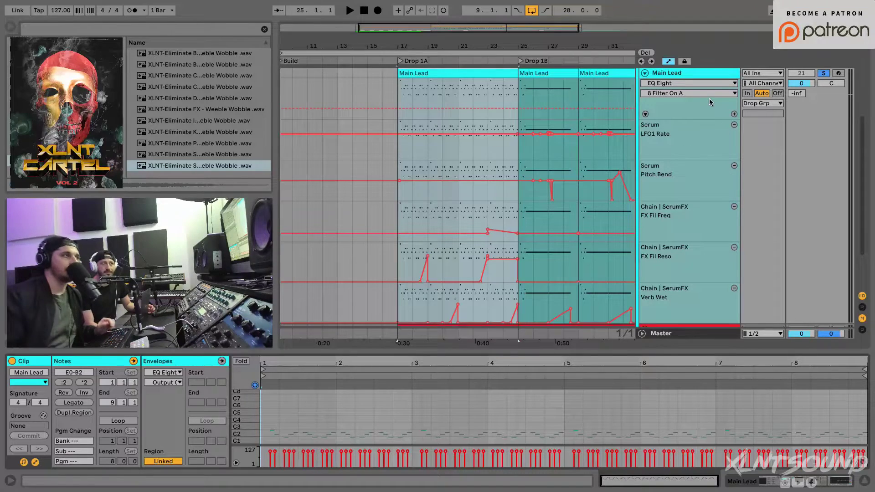
Turn off the solo on the cyan Main Lead track and leave the track folded
left_click(645, 73)
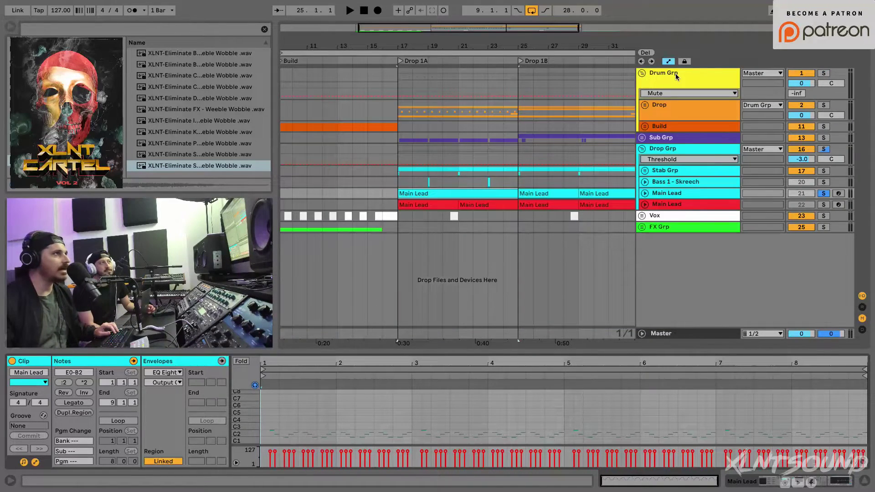
left_click(666, 194)
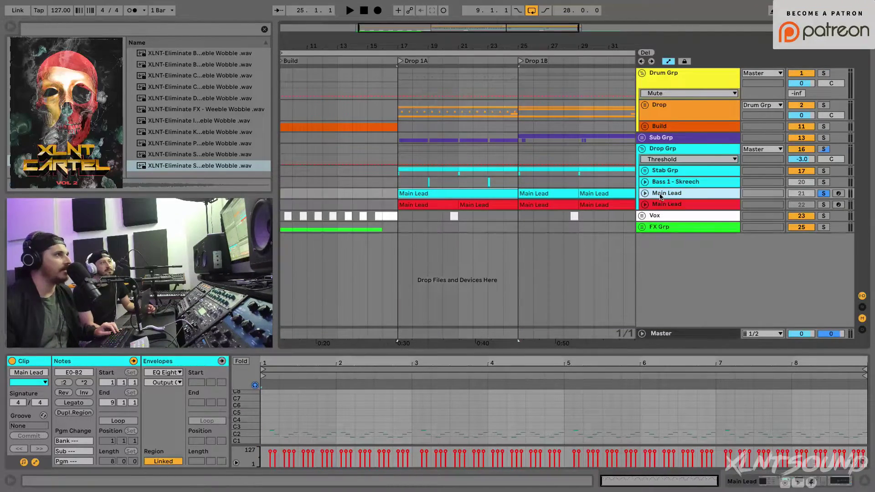
left_click(645, 194)
scroll(667, 209, "down", 2)
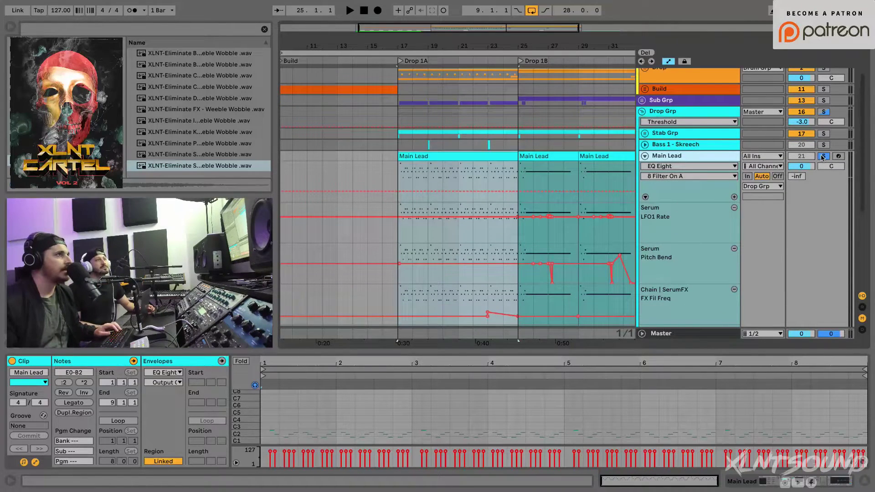
left_click(645, 156)
Unfold the red Main Lead track, deactivate the cyan Main Lead track and open the red track's Serum synth
key("ctrl+d")
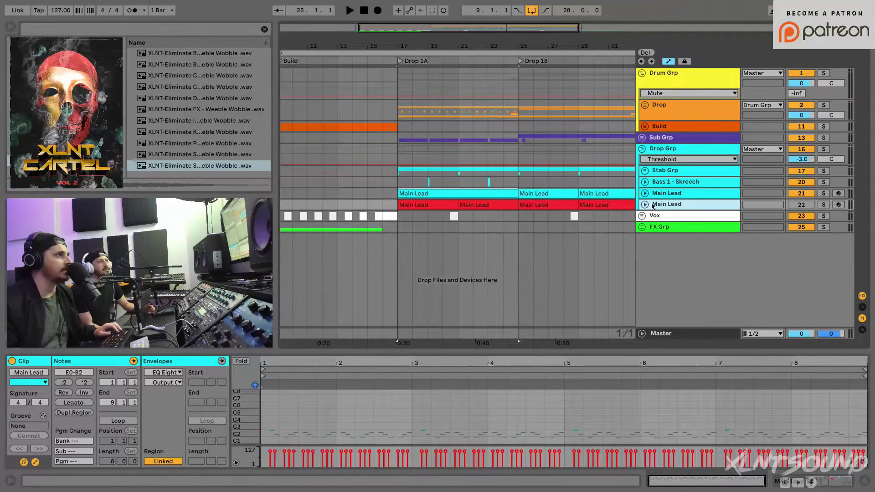
left_click(645, 175)
scroll(492, 164, "down", 1)
left_click(443, 162)
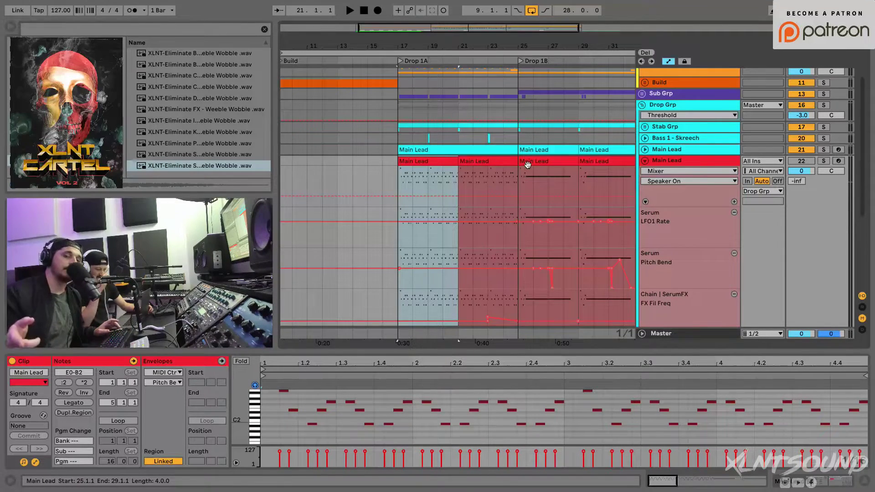
key("plus")
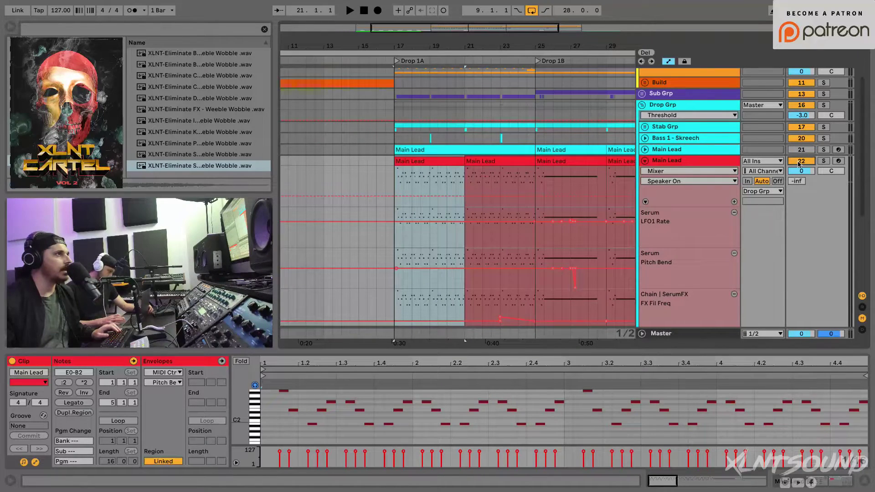
key("shift+Tab")
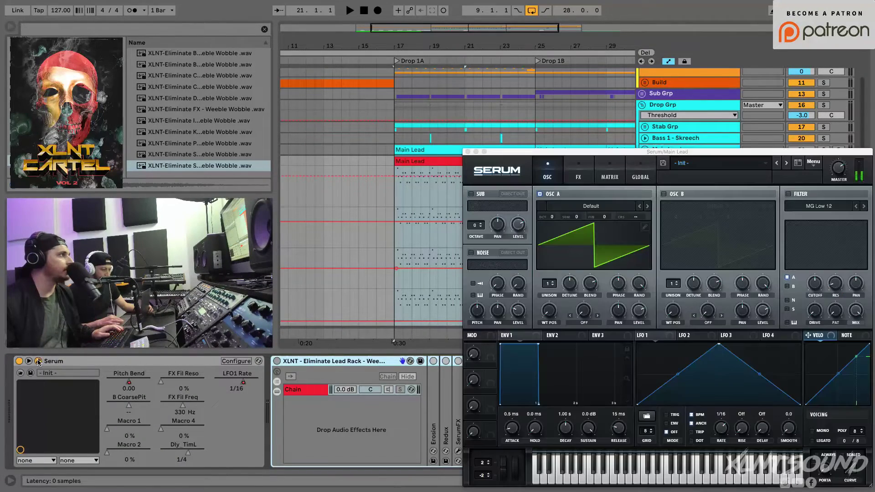
Play the red Main Lead with Serum's Init patch, switch on the Eliminate Lead Rack, stop playback and close the synth window
left_click(38, 360)
left_click_drag(502, 151, 483, 78)
left_click(349, 169)
key("space")
left_click(278, 362)
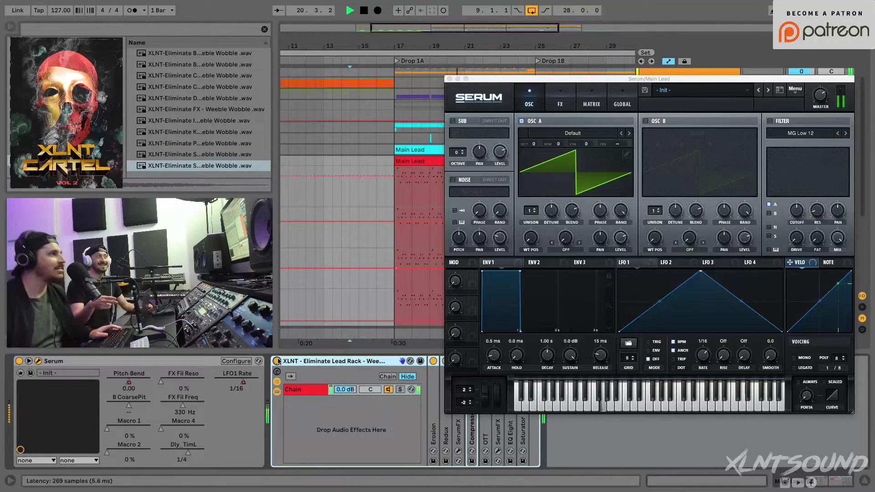
key("space")
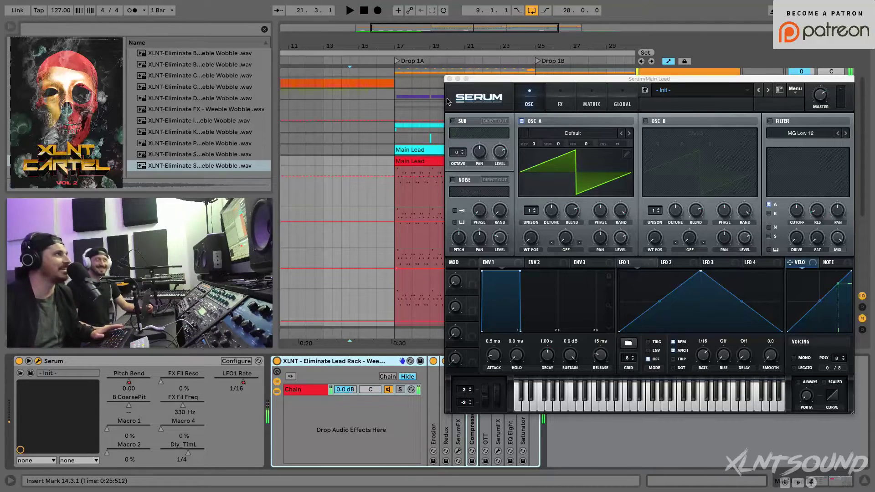
left_click(450, 79)
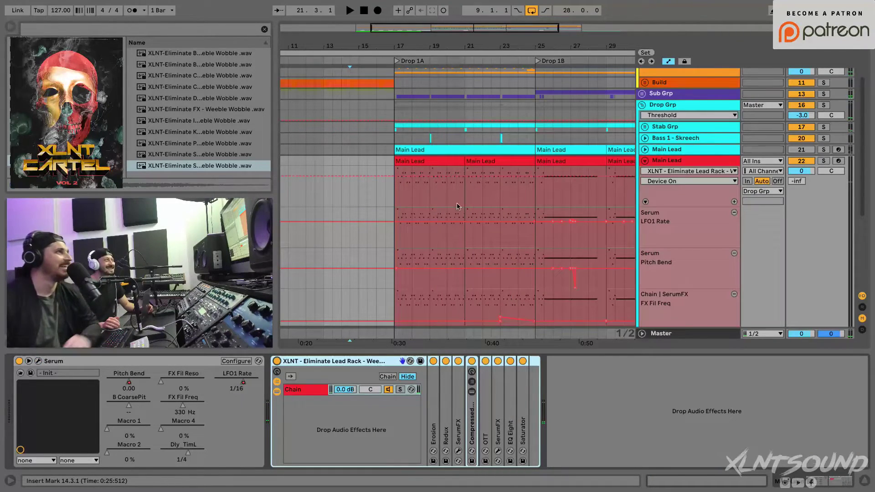
Reopen the red Main Lead's Serum synth and switch off the Eliminate Lead Rack
left_click_drag(459, 42, 504, 48)
left_click(38, 361)
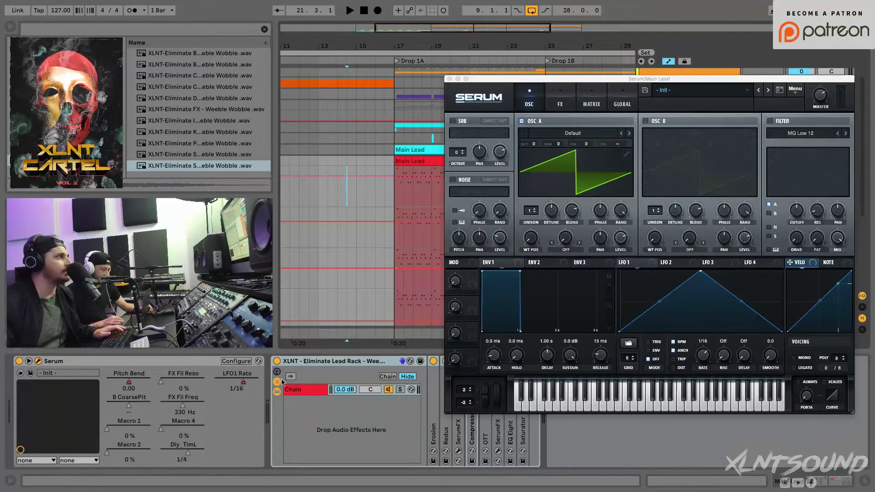
left_click(276, 362)
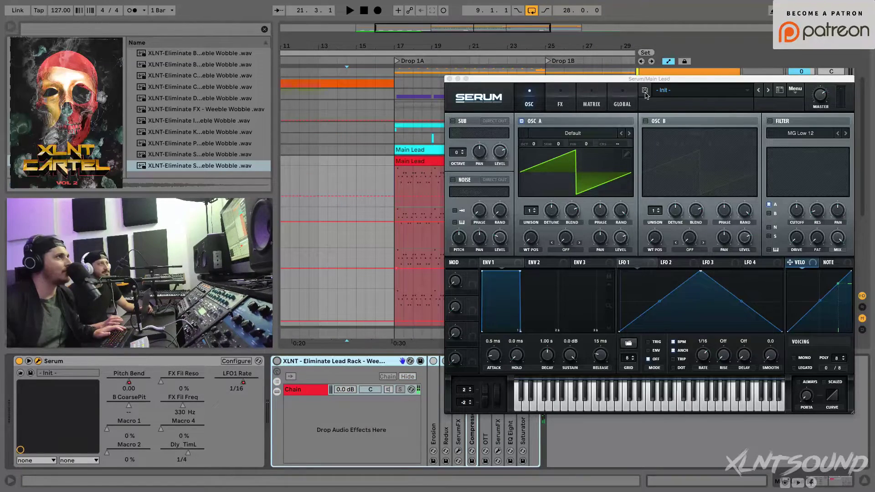
left_click_drag(642, 75, 534, 49)
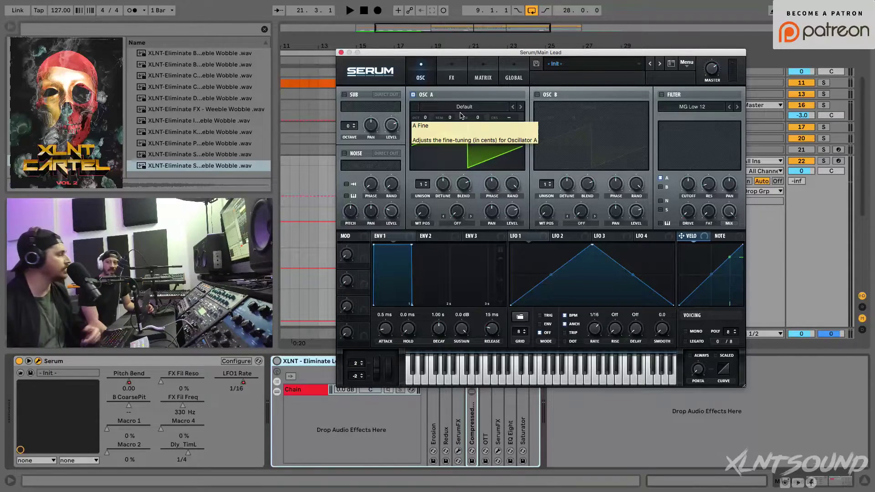
Set oscillator A to the Analog Basic Shapes wavetable at octave +2, and enable the noise oscillator with AC hum1
left_click_drag(450, 117, 445, 102)
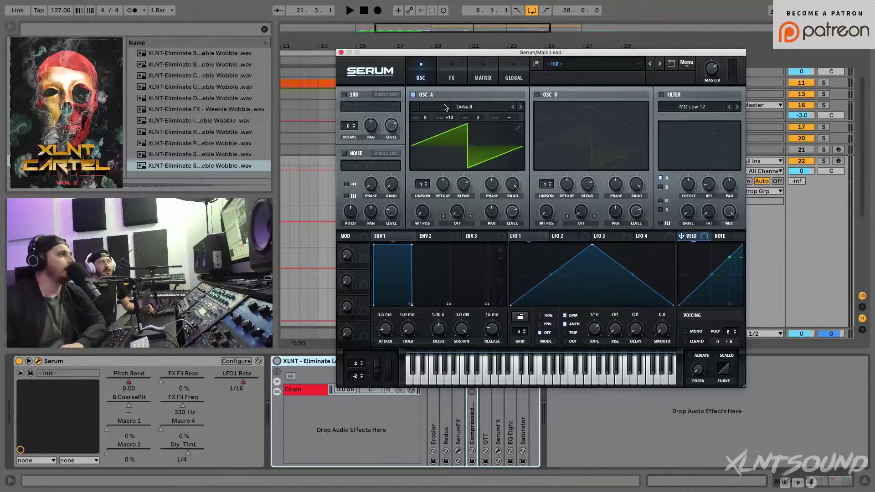
left_click(446, 107)
mouse_move(447, 117)
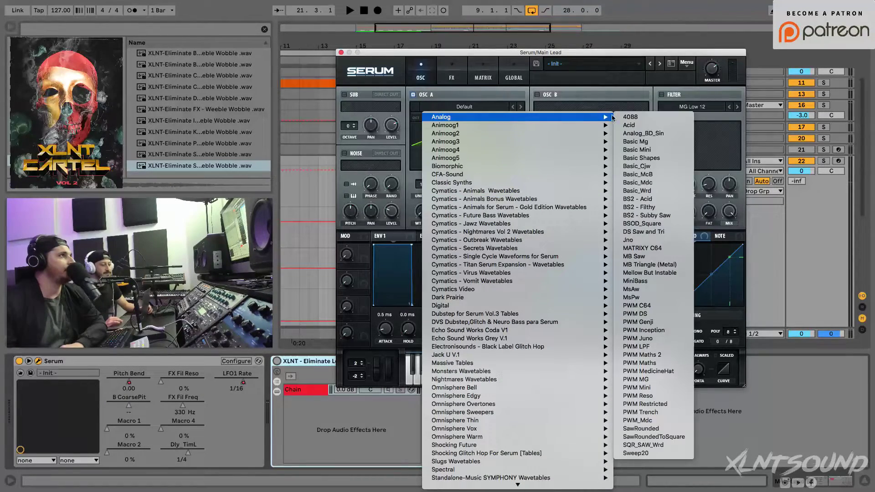
left_click(656, 158)
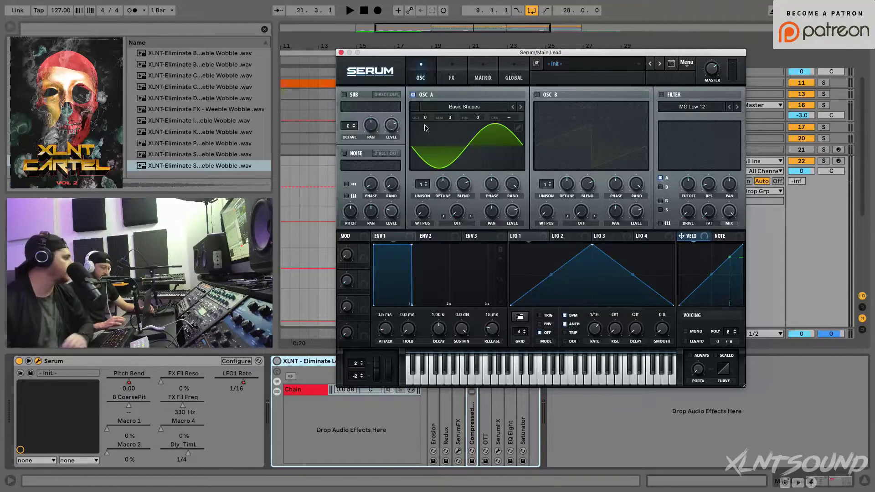
left_click_drag(424, 119, 428, 105)
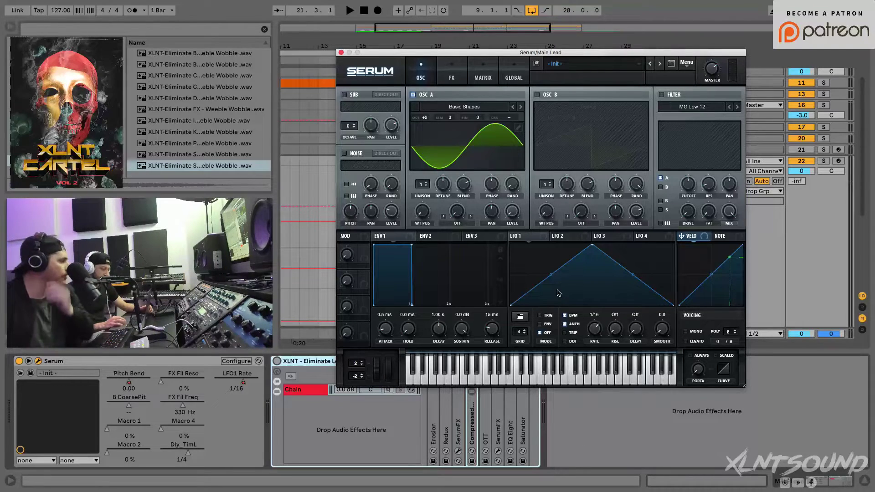
left_click(344, 153)
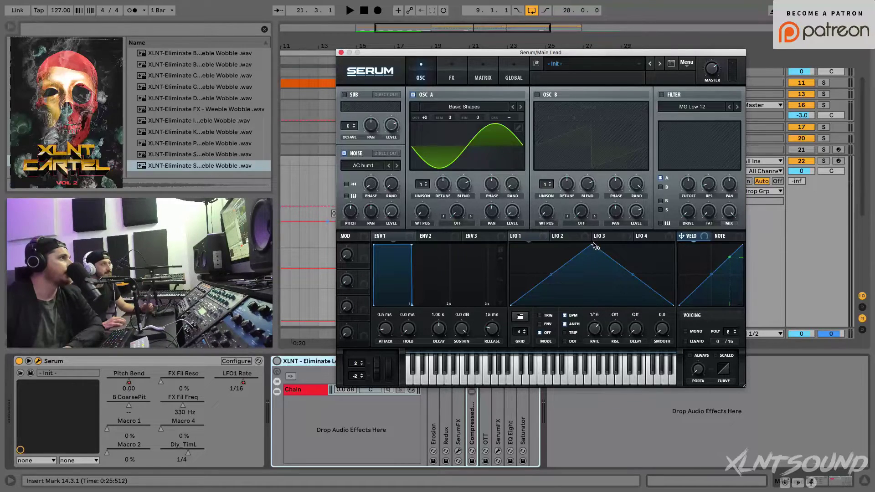
Shape LFO 1 with an early peak, a curved rise and a steep curved decay, and set its mode to Trig
left_click_drag(592, 245, 537, 233)
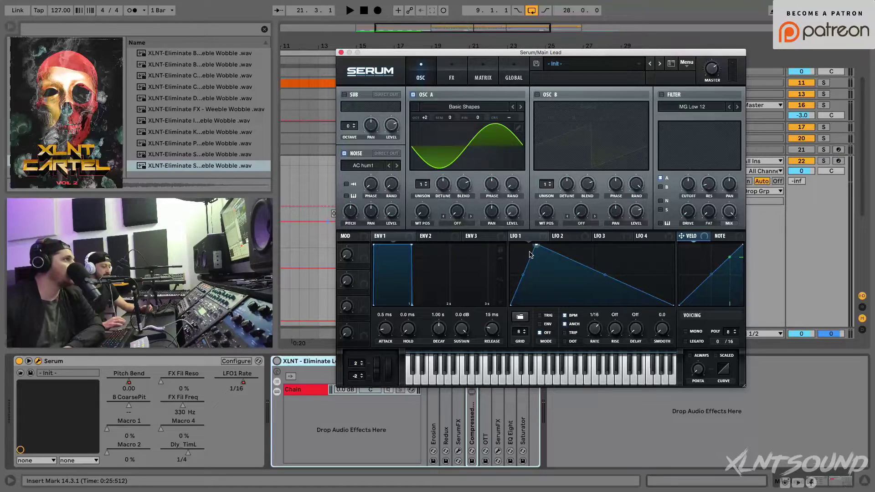
left_click_drag(543, 247, 546, 246)
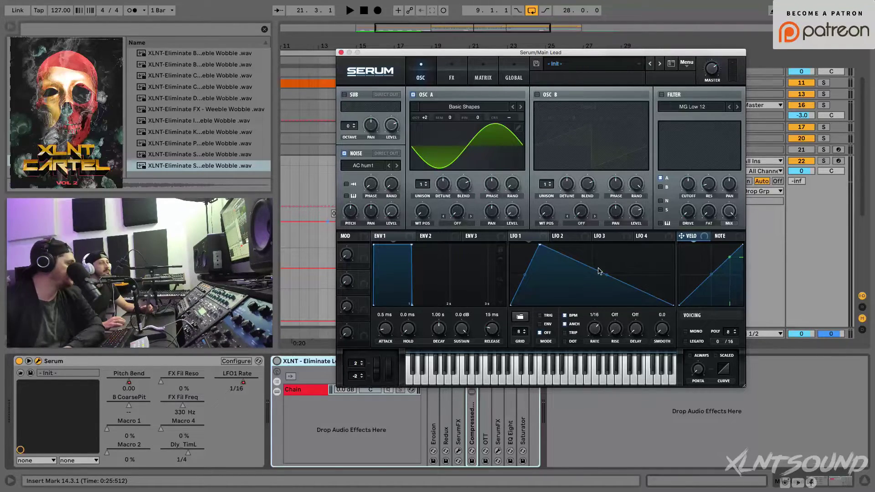
left_click_drag(607, 275, 568, 292)
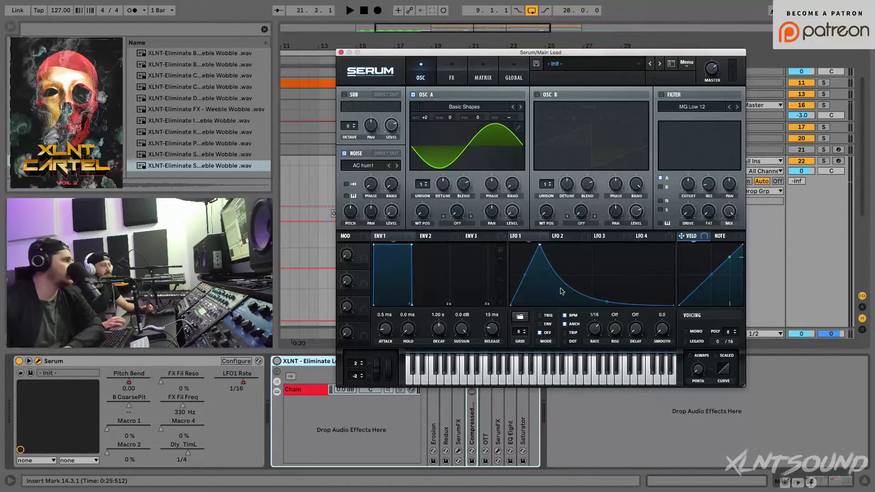
left_click_drag(525, 275, 535, 285)
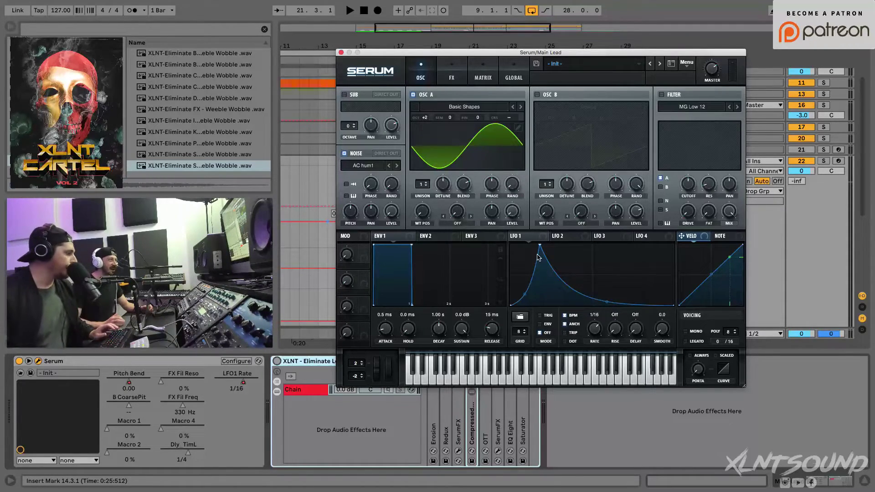
left_click(542, 316)
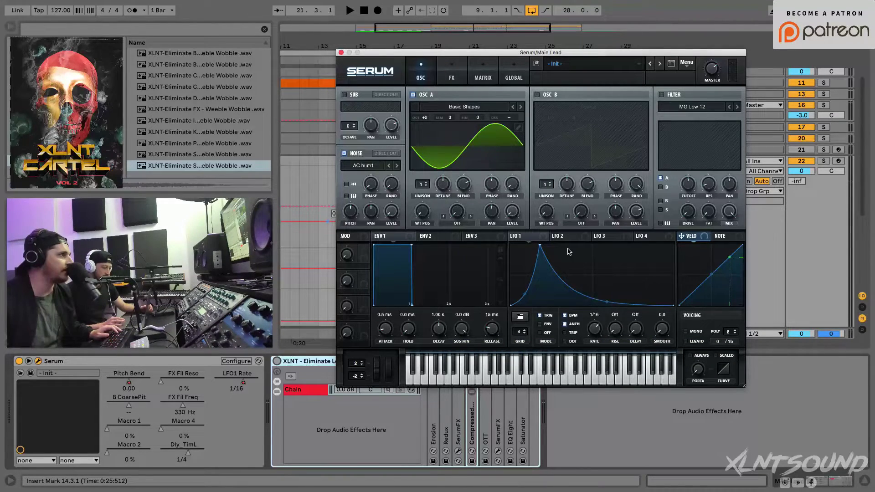
Assign LFO 1 to oscillator A's level and audition the first Drop 1A clip of the red Main Lead in solo
left_click_drag(542, 237, 512, 220)
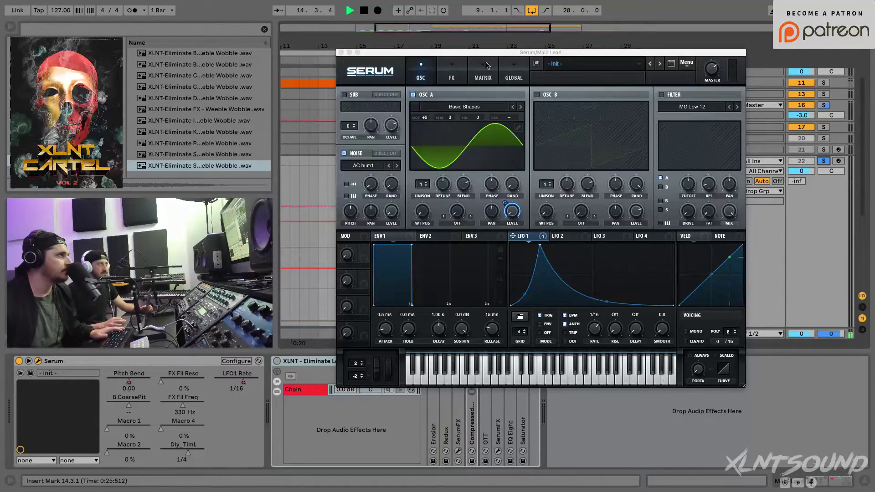
left_click_drag(482, 53, 482, 59)
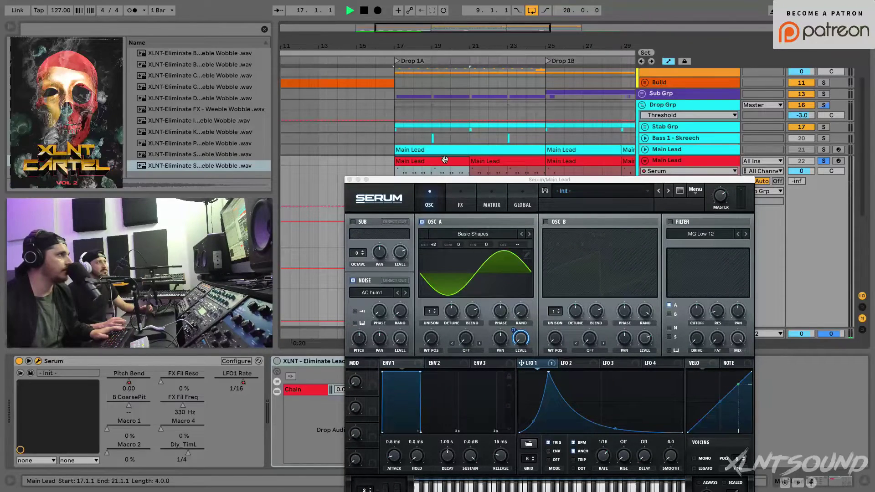
key("space")
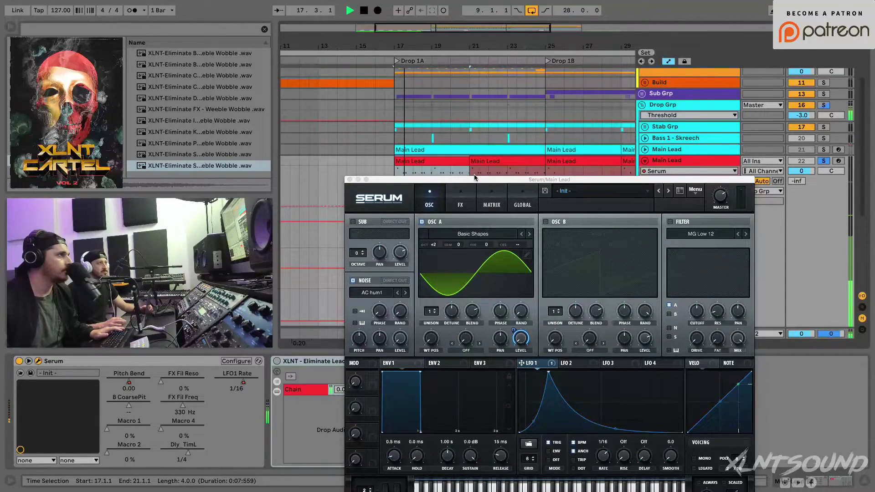
left_click_drag(474, 177, 440, 64)
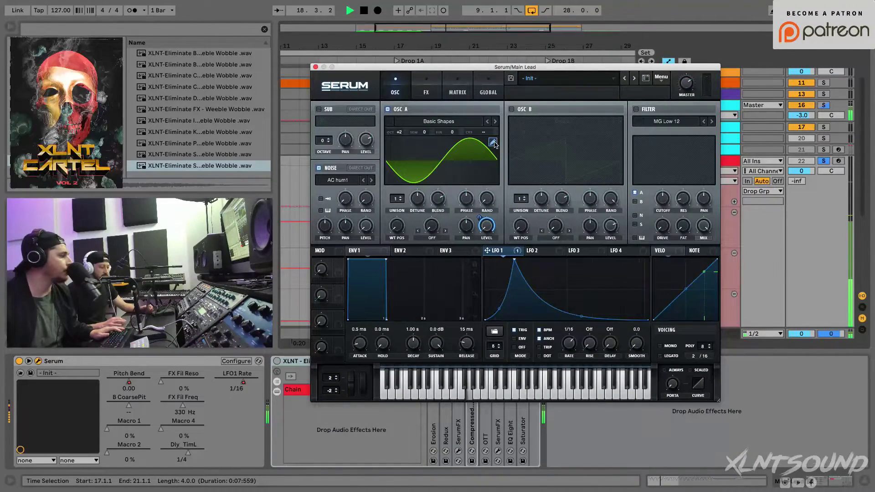
key("space")
Raise Serum's master volume to 85% and audition the Main Lead clip again
mouse_move(688, 70)
scroll(689, 72, "up", 2)
key("space")
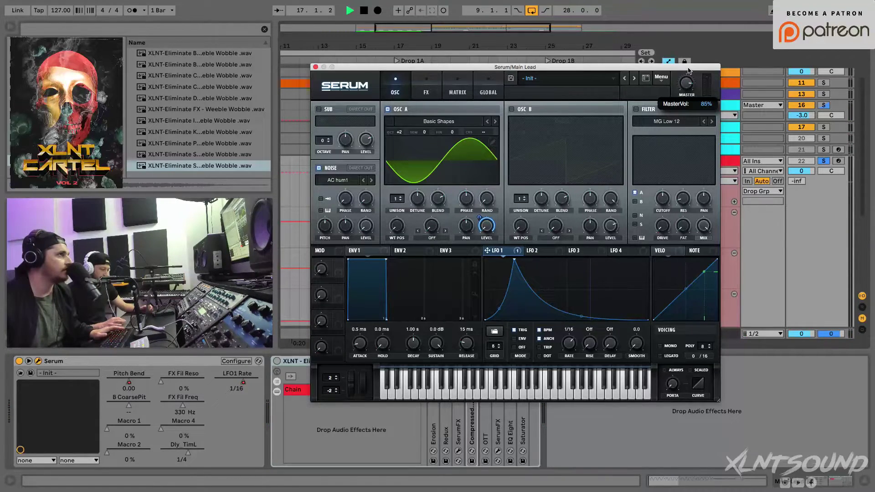
key("space")
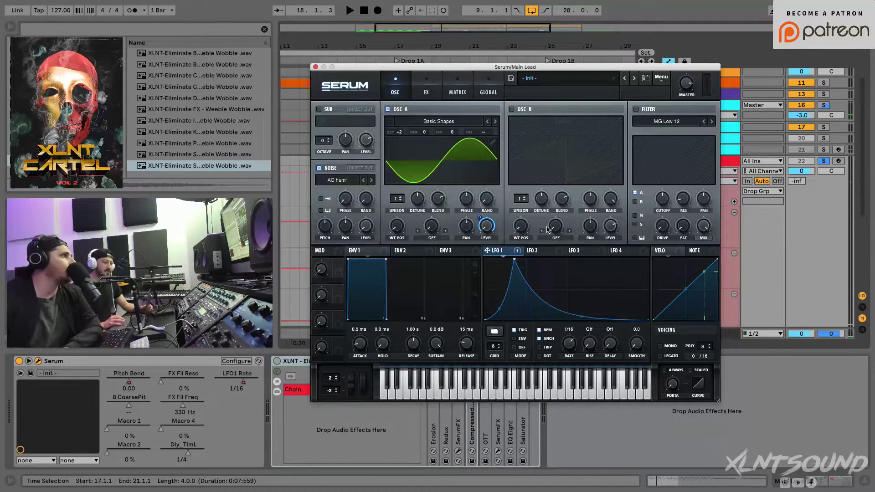
Assign LFO 1 to the noise oscillator's level, audition the clip and set the voicing to mono
left_click_drag(488, 250, 363, 264)
key("space")
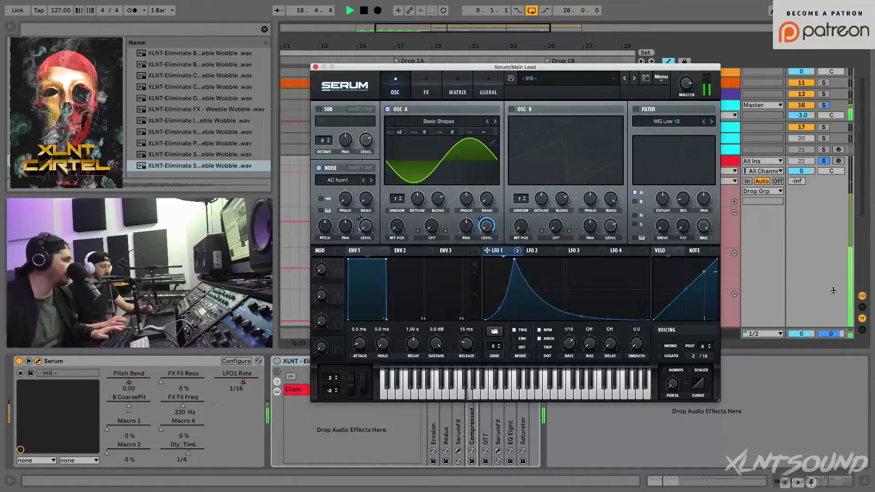
key("space")
left_click(666, 348)
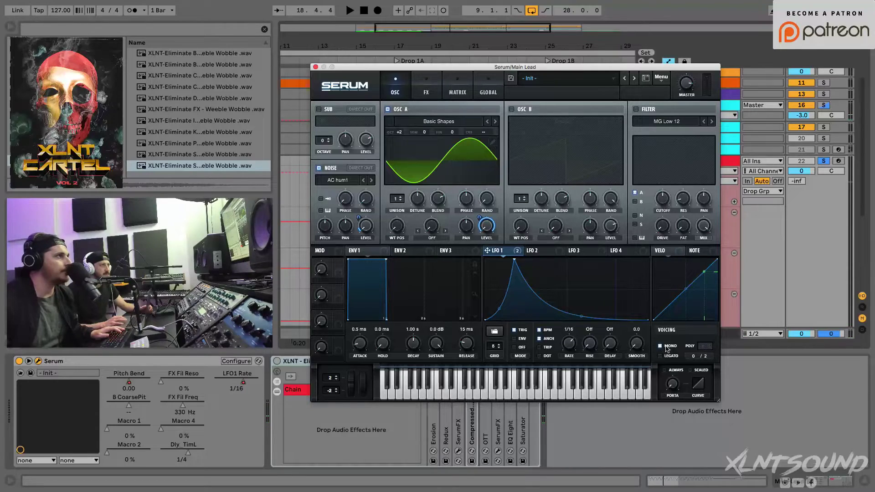
Enable Serum's Distortion effect and set its type to Downsample
left_click(427, 91)
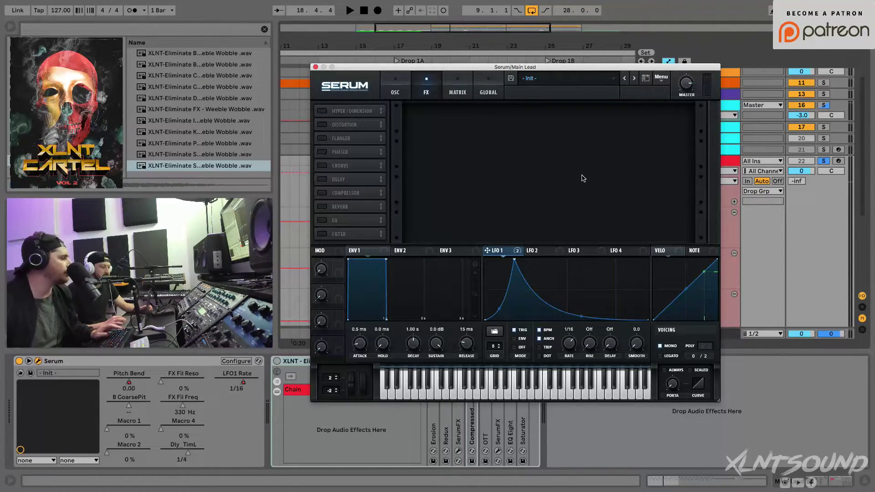
left_click(322, 125)
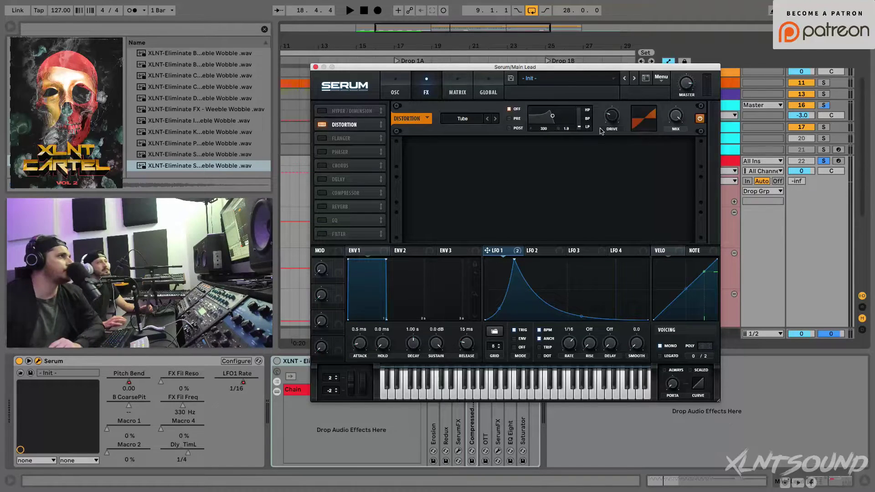
left_click(463, 118)
left_click(485, 198)
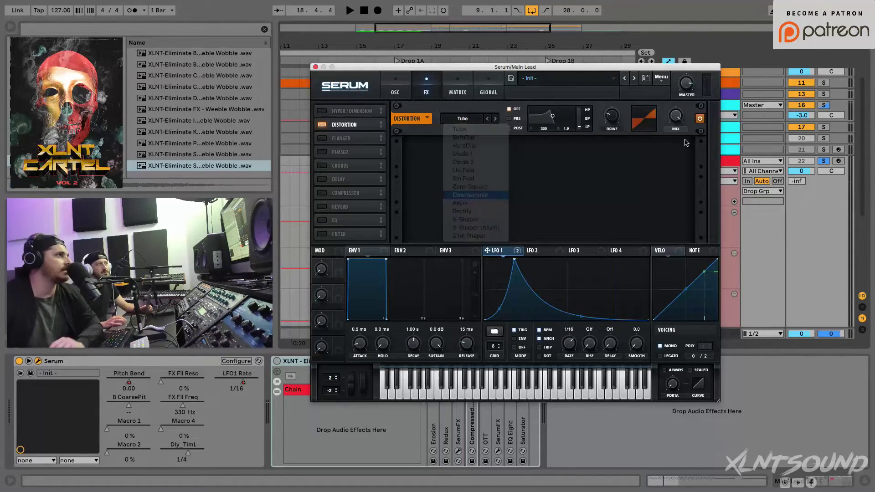
Enter a new drive amount for the Downsample distortion and audition the clip
left_click(612, 120)
double_click(612, 120)
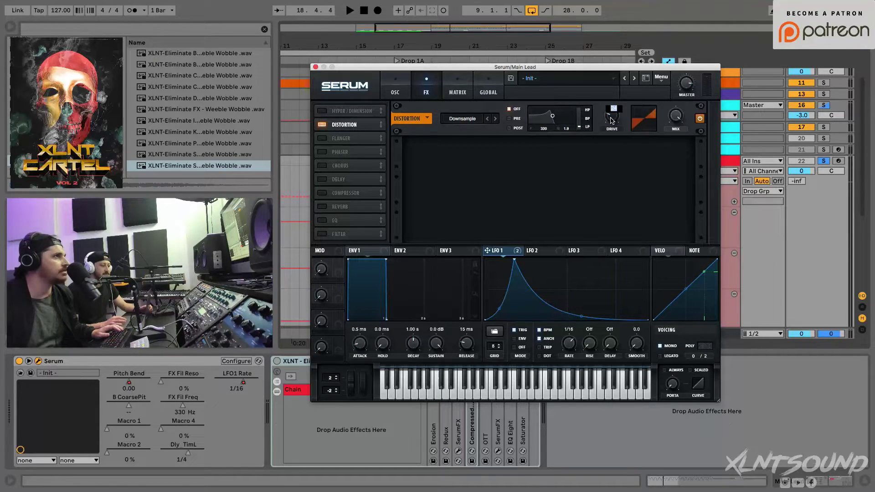
key("Return")
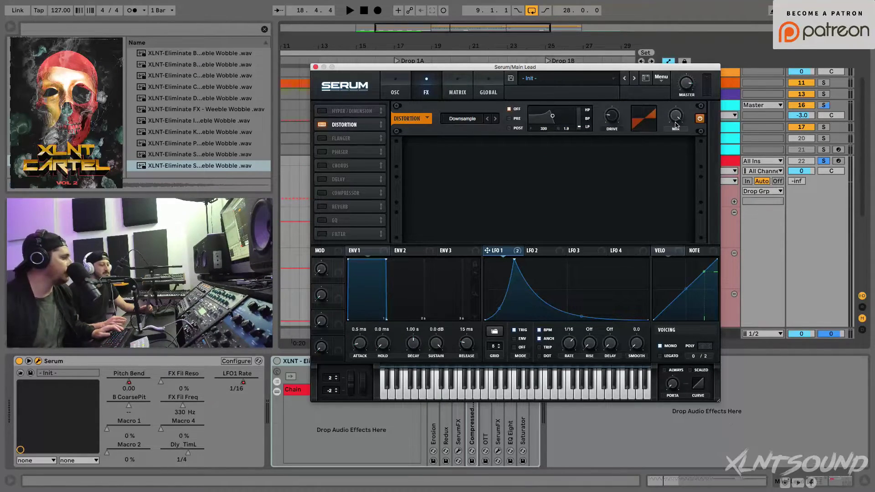
key("space")
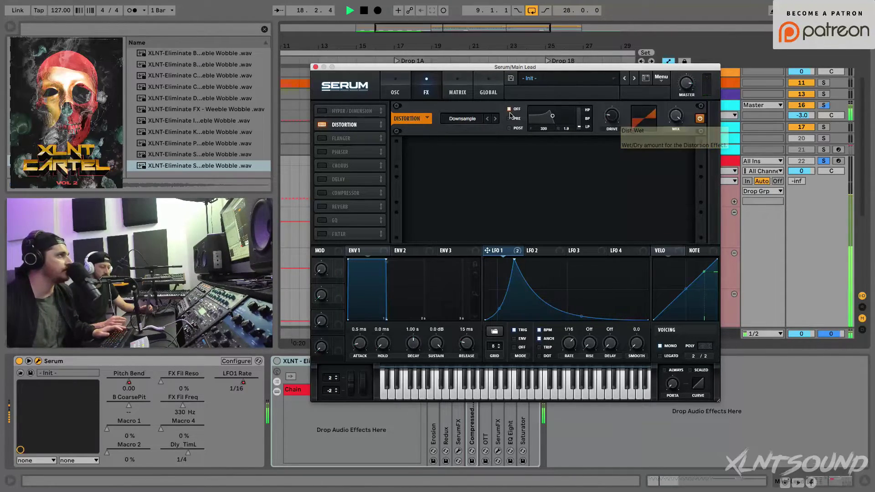
key("space")
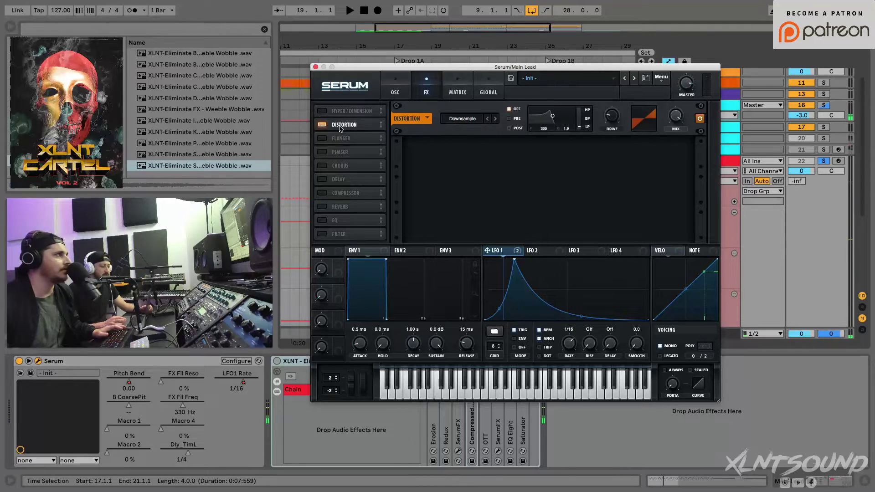
Place Distortion first in Serum's effects chain, and enable the EQ directly after it
left_click_drag(337, 125, 341, 112)
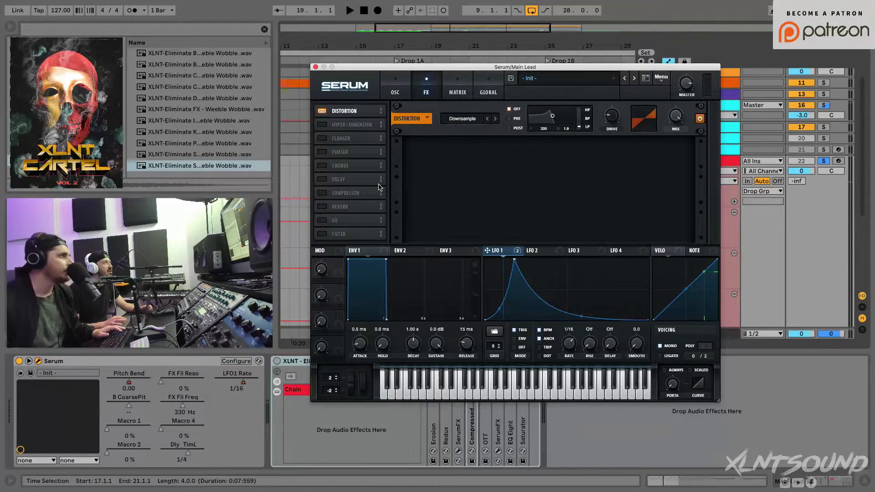
left_click(322, 222)
left_click_drag(351, 221, 349, 125)
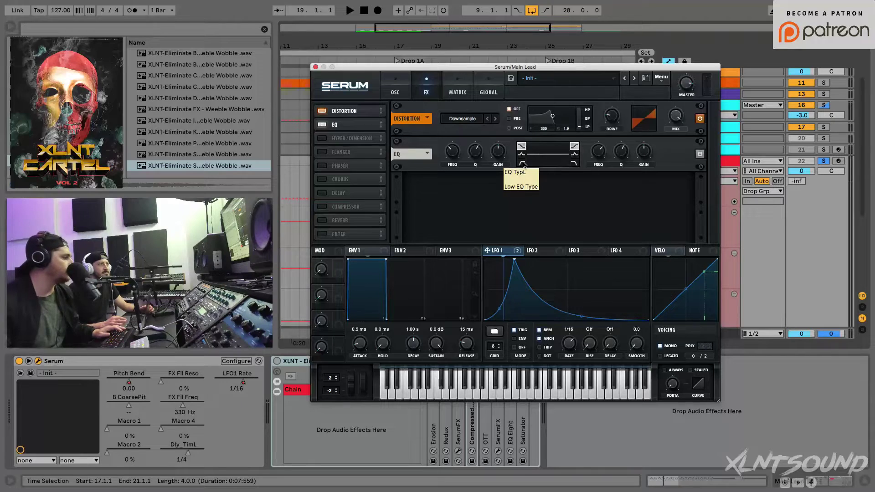
Enter new frequency and Q values for the low band of Serum's EQ
double_click(454, 152)
key("Return")
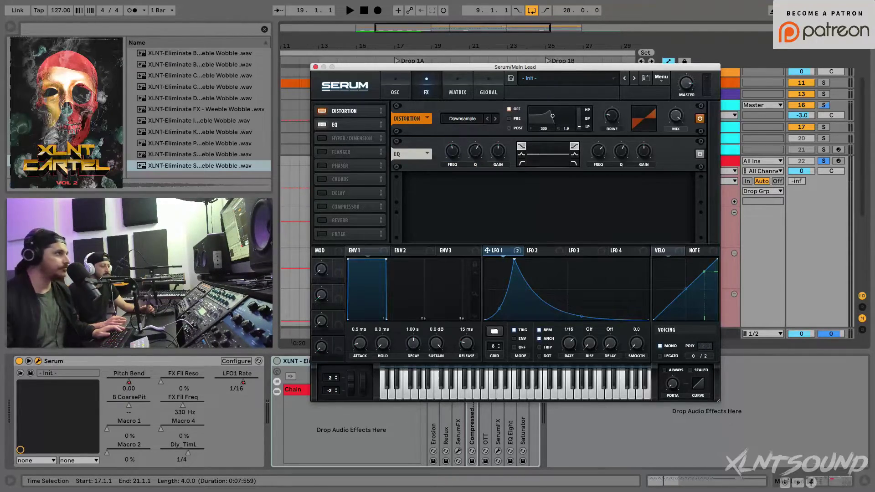
double_click(478, 155)
key("Return")
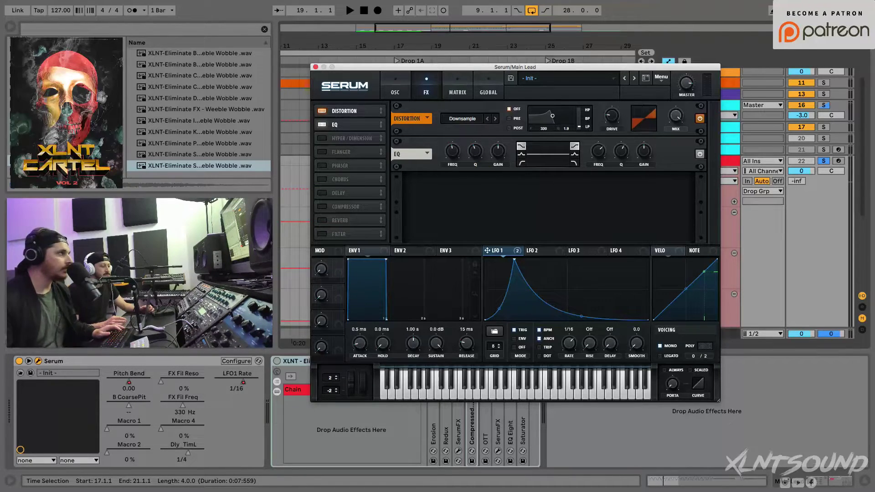
Switch the EQ's low band to the low-cut shape and its high band to the high-cut shape
left_click_drag(524, 157, 533, 132)
left_click(522, 163)
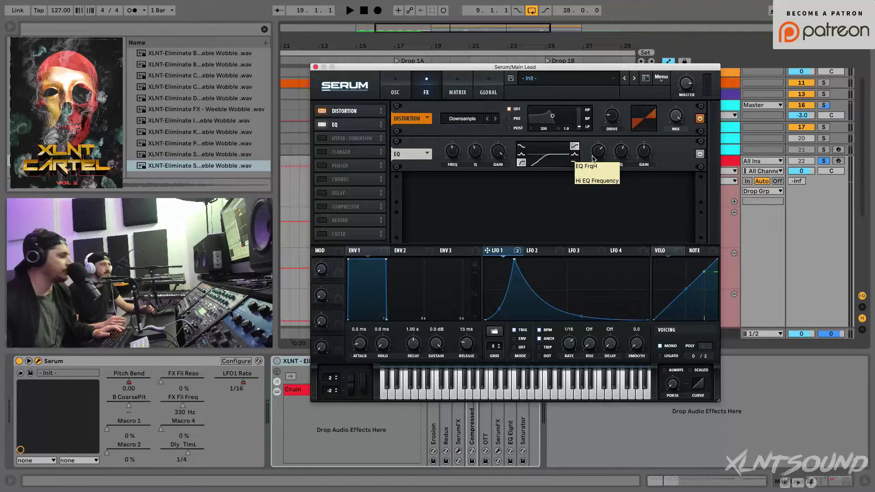
left_click_drag(592, 158, 625, 158)
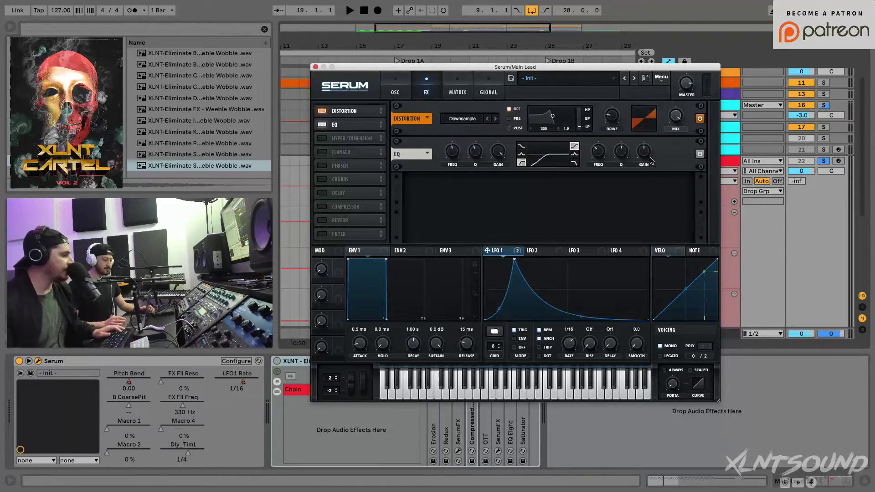
left_click(575, 164)
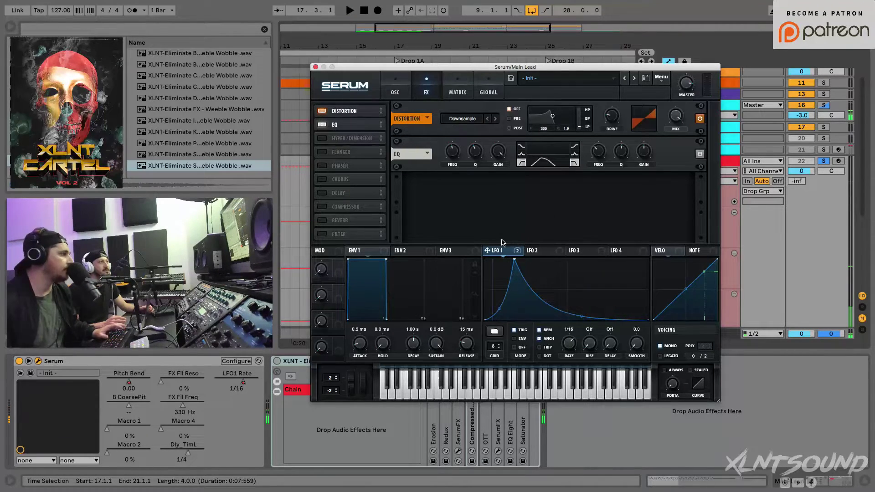
Assign LFO 1 to the EQ's high-band frequency with an amount of about 49 and audition the clip
left_click_drag(520, 252, 600, 151)
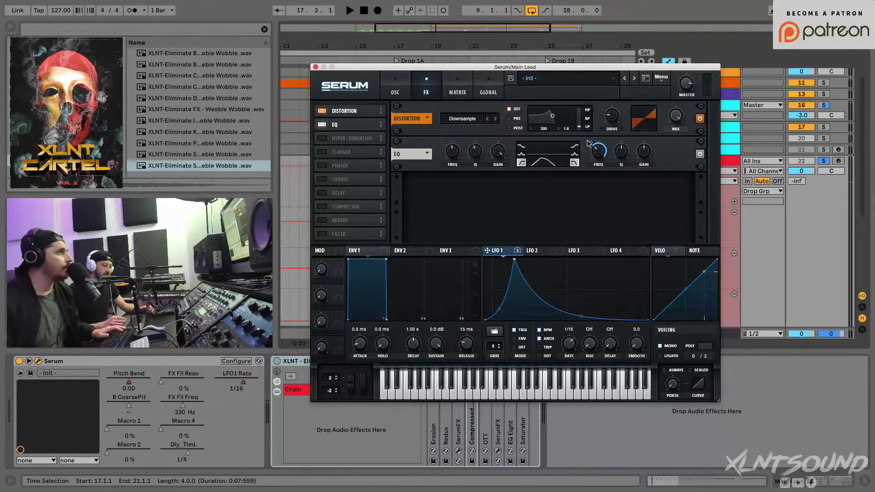
mouse_move(588, 144)
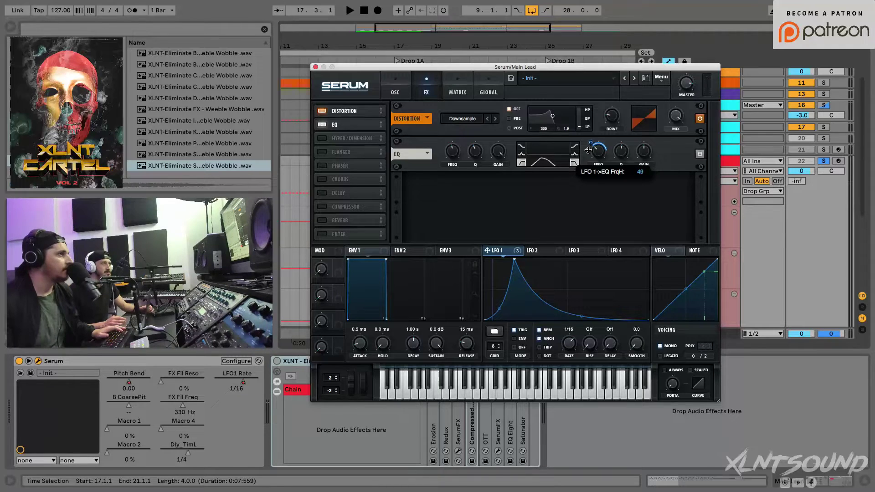
key("space")
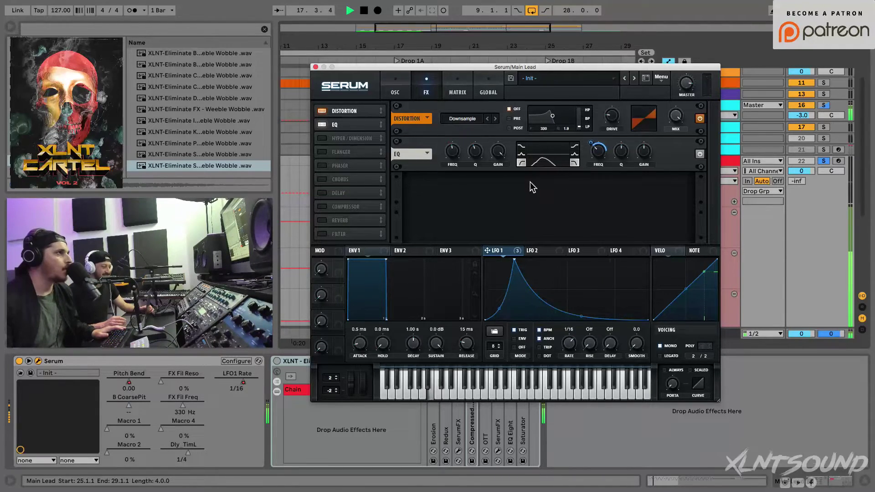
key("space")
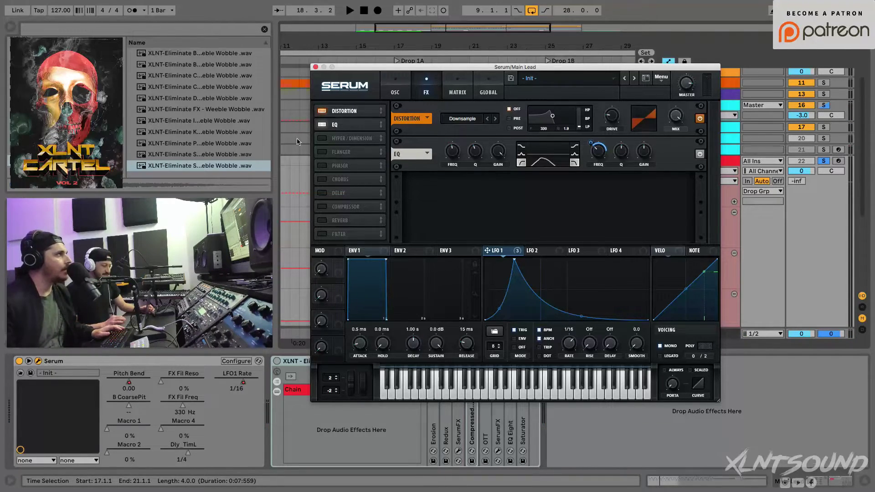
Enable Serum's Hyper/Dimension effect, assign LFO 1 to the Hyper mix, and audition the clip
left_click(322, 139)
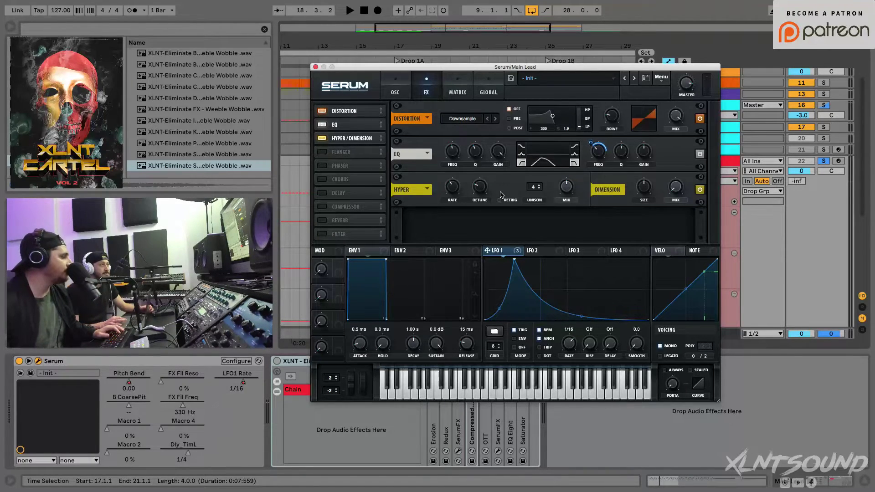
left_click(567, 187)
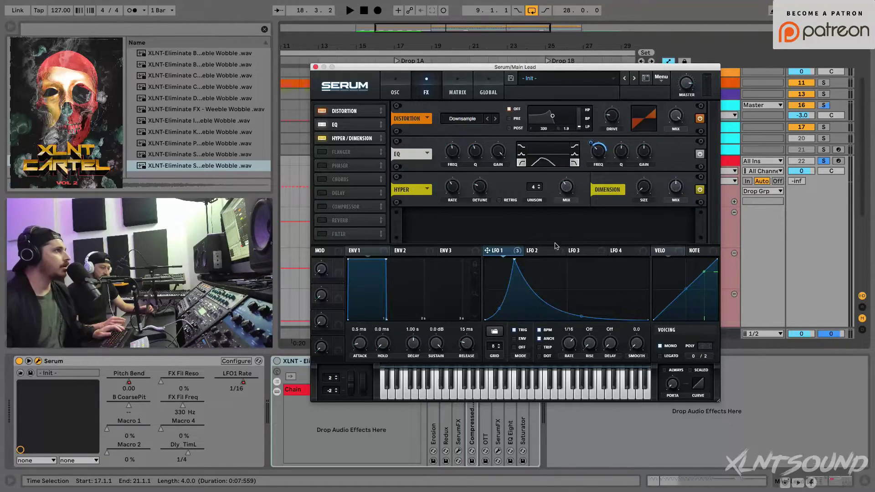
left_click_drag(487, 250, 567, 187)
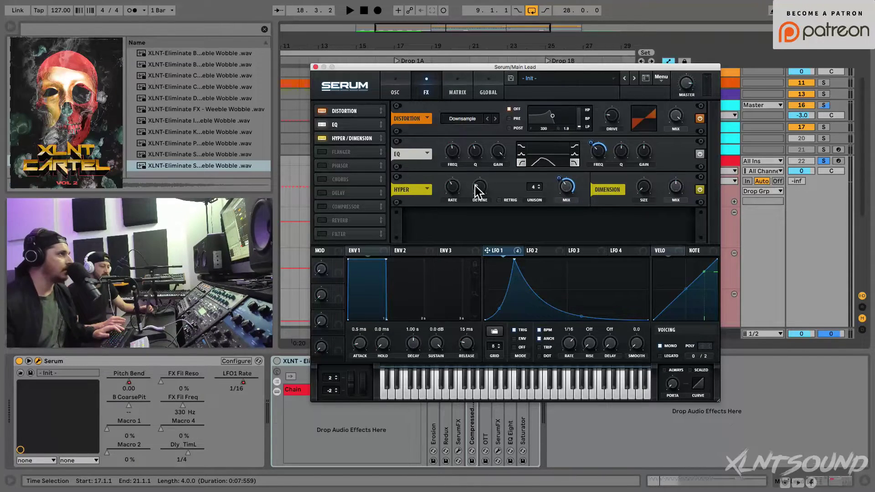
key("space")
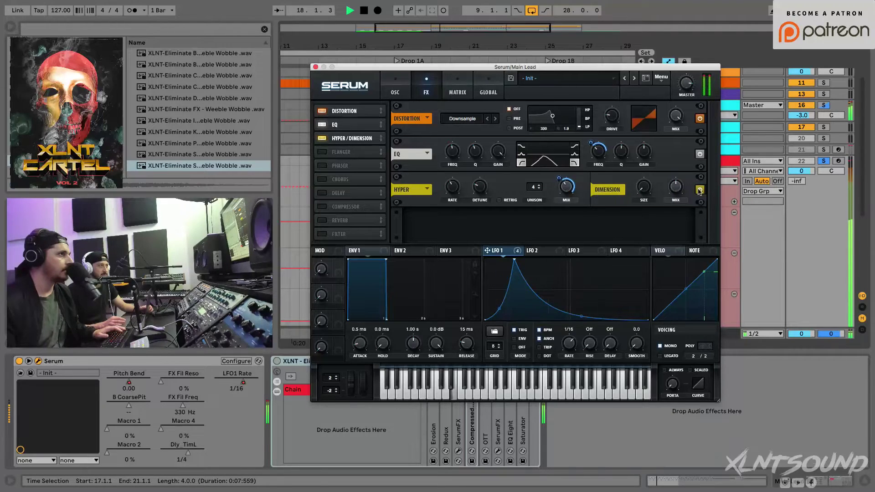
key("space")
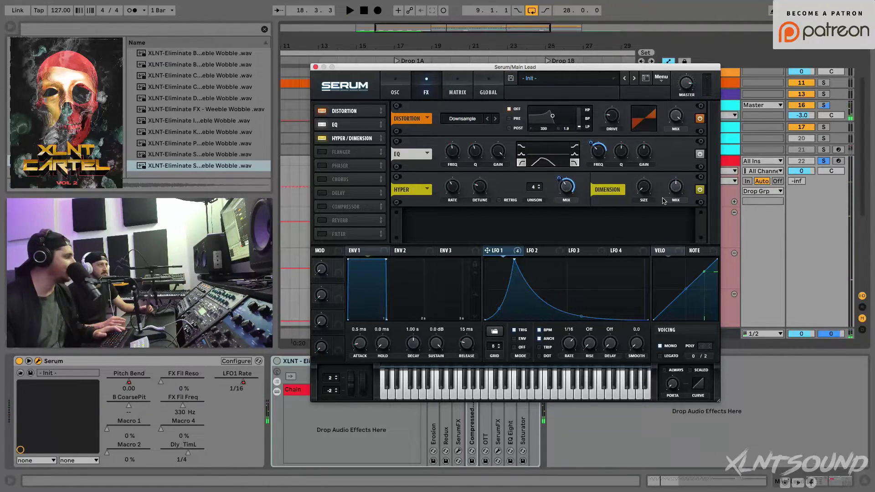
Assign LFO 1 to the Dimension mix, adjust its modulation settings, and audition the clip
left_click_drag(516, 254, 675, 189)
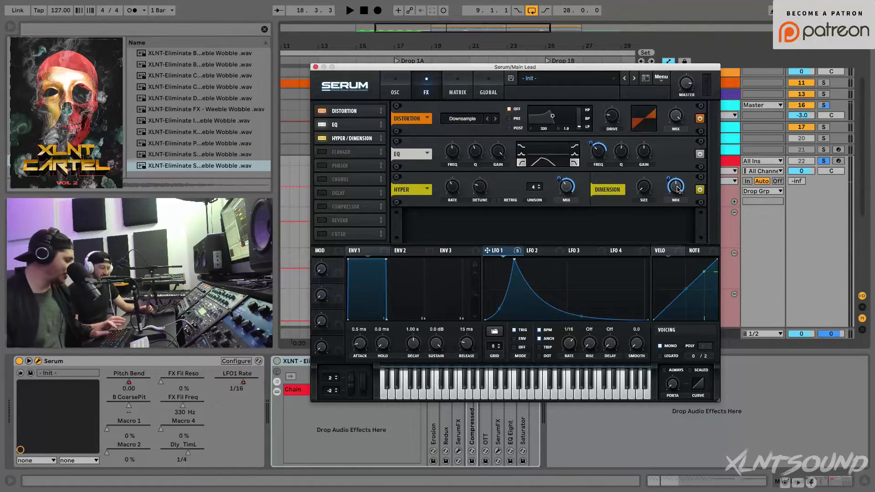
right_click(678, 188)
left_click(675, 191)
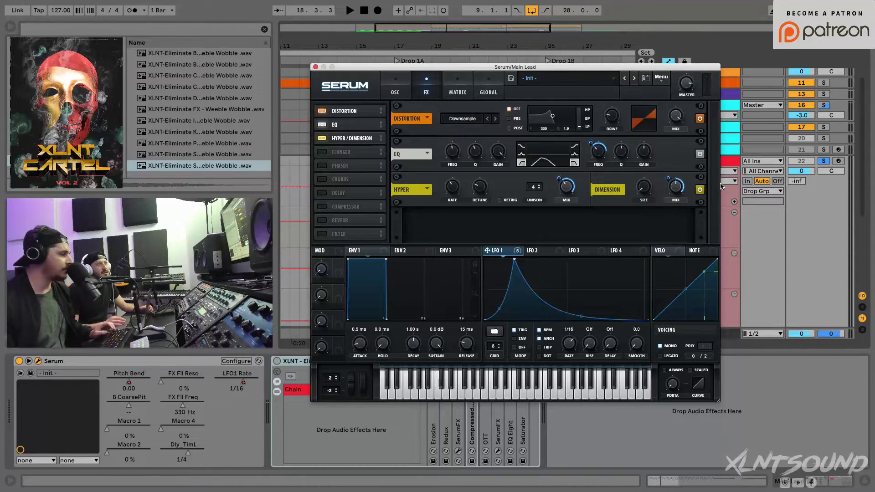
key("space")
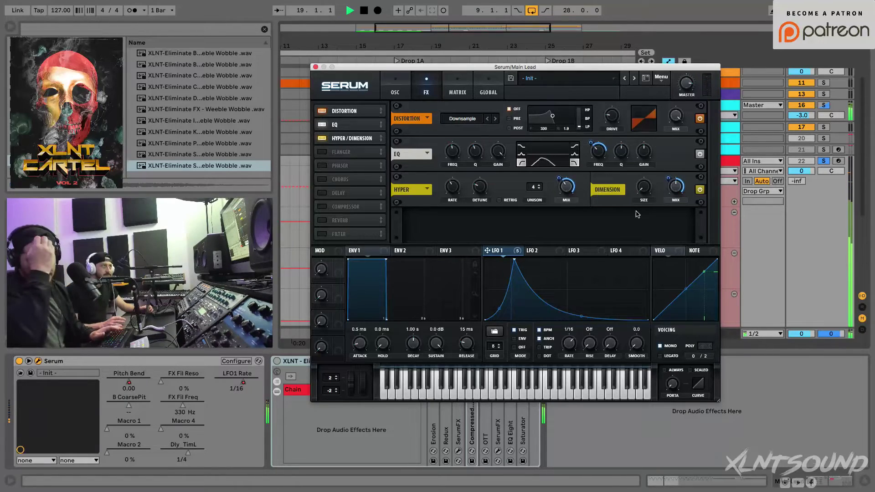
key("space")
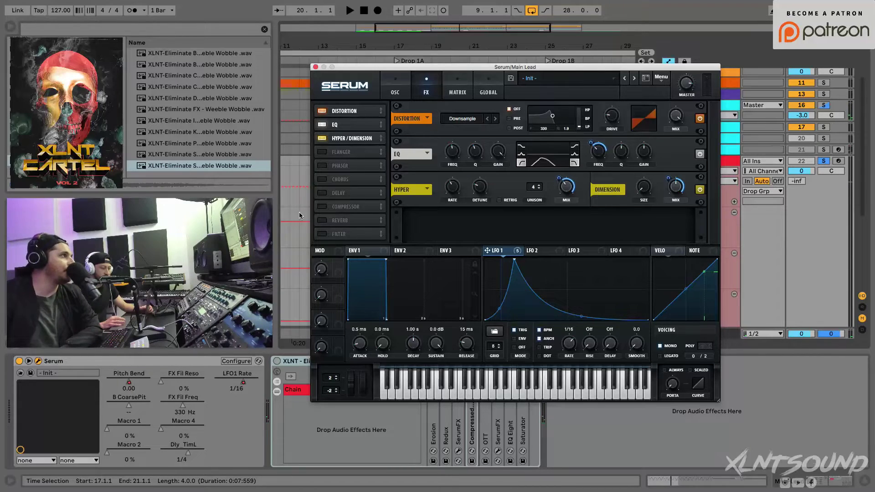
Enable Serum's Compressor in Multiband mode and set its threshold to -12
left_click(322, 207)
left_click(588, 237)
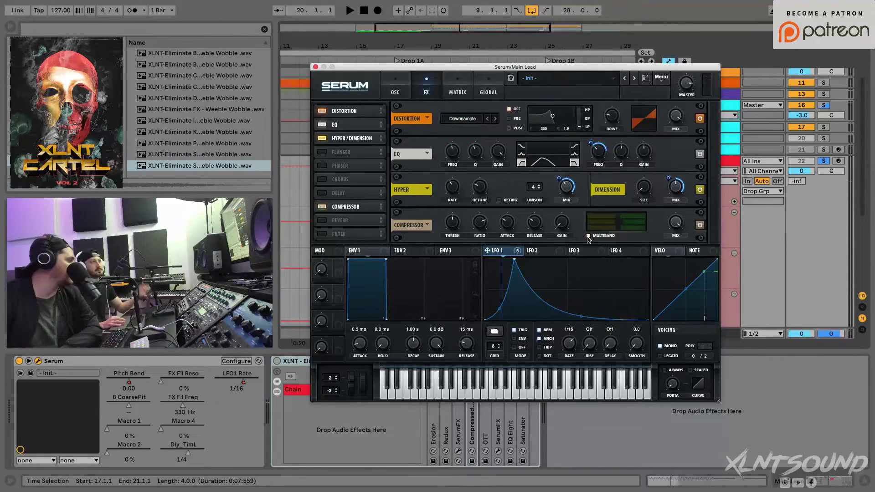
right_click(452, 224)
left_click(451, 245)
type("-12")
key("Return")
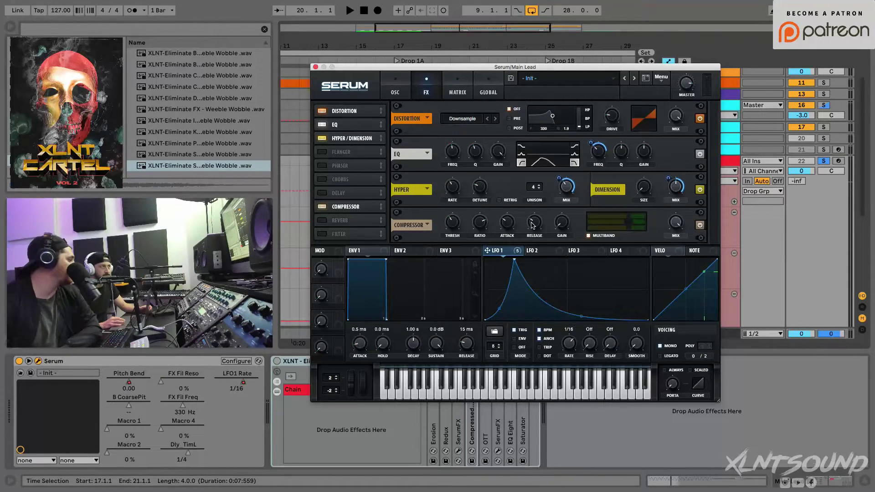
Audition the Main Lead unsoloed within the full mix, and move the Compressor directly after Hyper/Dimension in the effects chain
key("space")
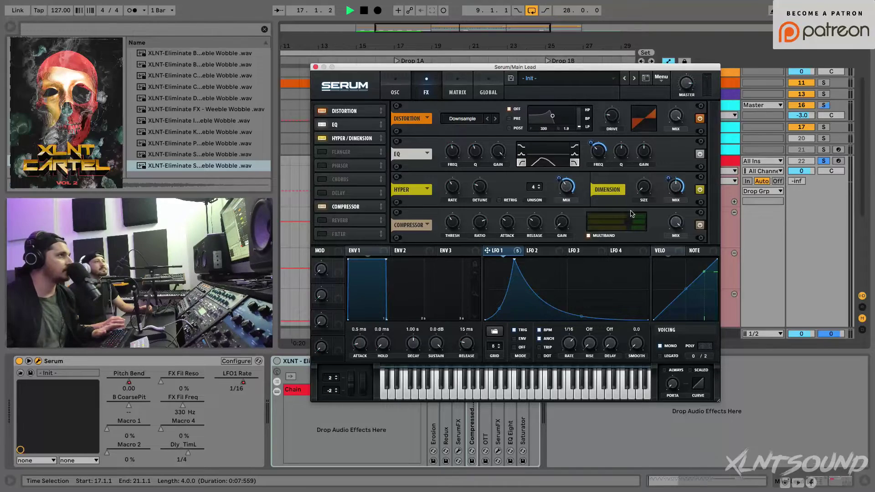
left_click(812, 161)
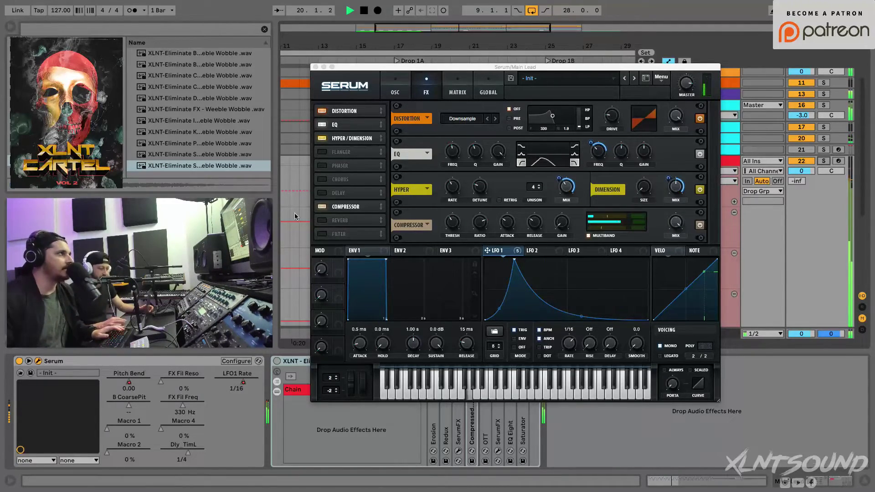
left_click_drag(358, 207, 359, 152)
key("space")
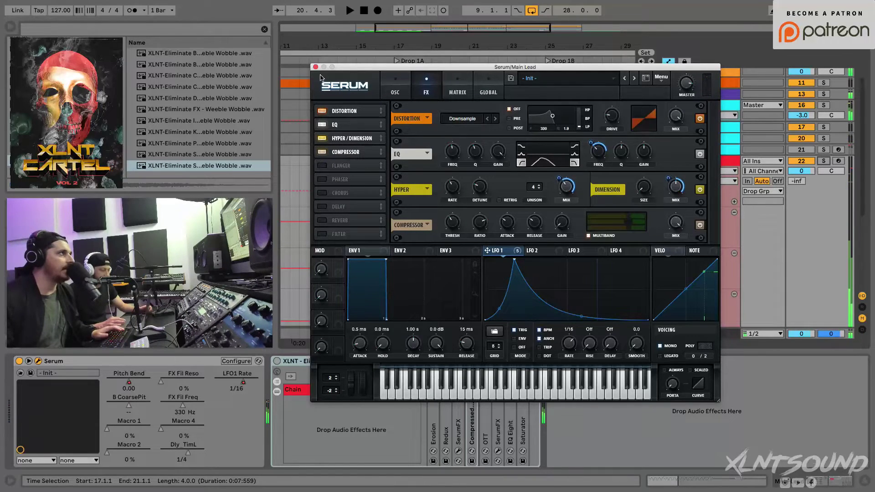
Close the Serum window and unfold Erosion, Redux and the first SerumFX in the Eliminate Lead Rack
left_click(316, 67)
left_click(391, 177)
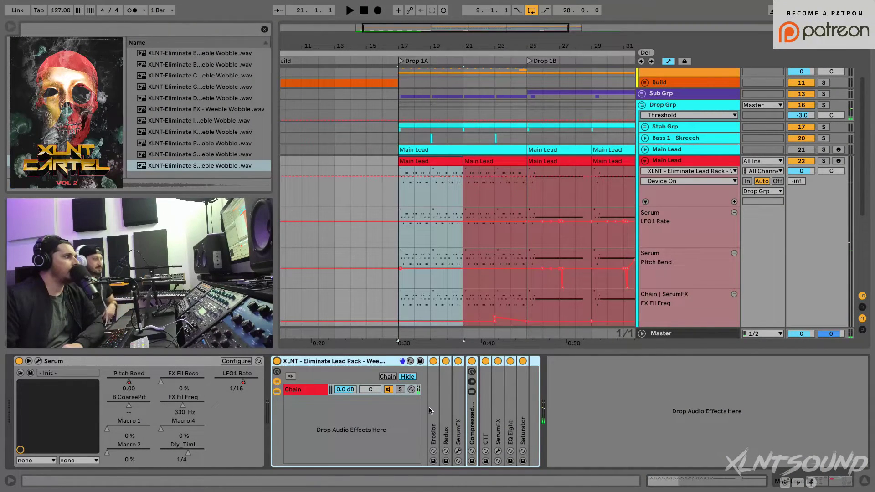
left_click(436, 412)
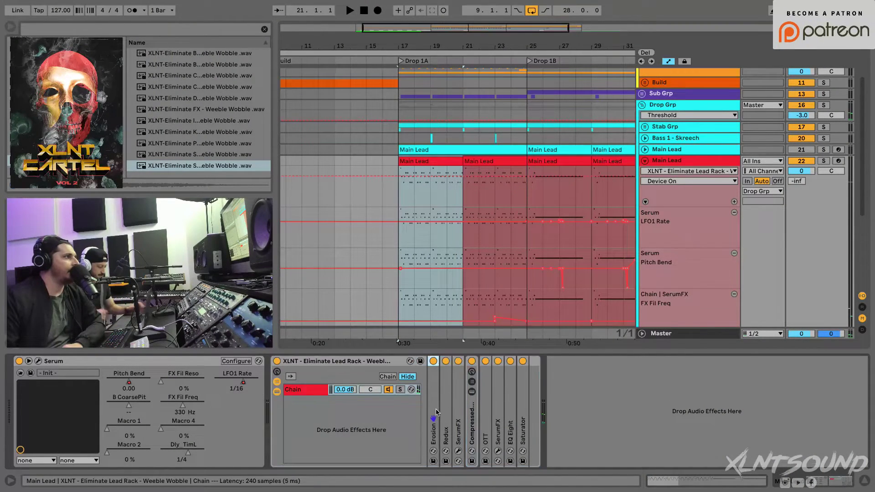
double_click(437, 412)
double_click(531, 397)
double_click(582, 396)
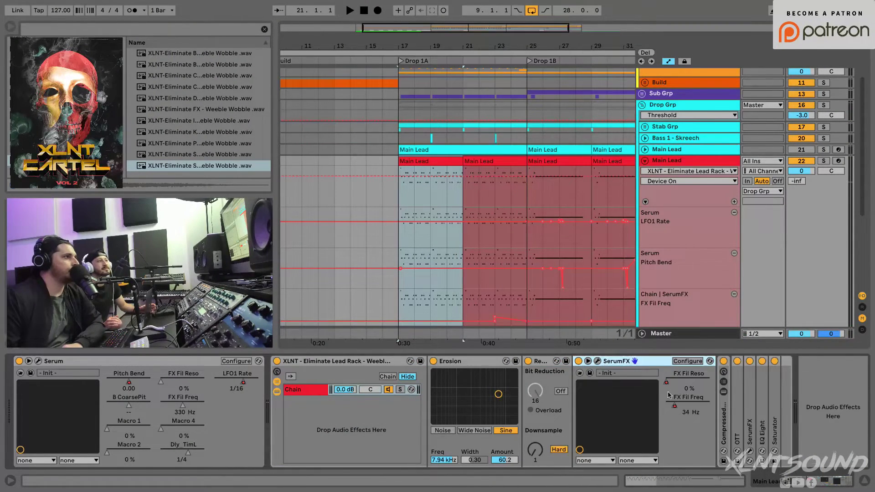
Fold the first SerumFX and switch off every rack device after Erosion, from Saturator back to Redux
double_click(645, 364)
left_click(643, 361)
left_click(630, 361)
left_click(618, 361)
left_click(606, 362)
left_click(593, 361)
left_click(578, 361)
left_click(528, 361)
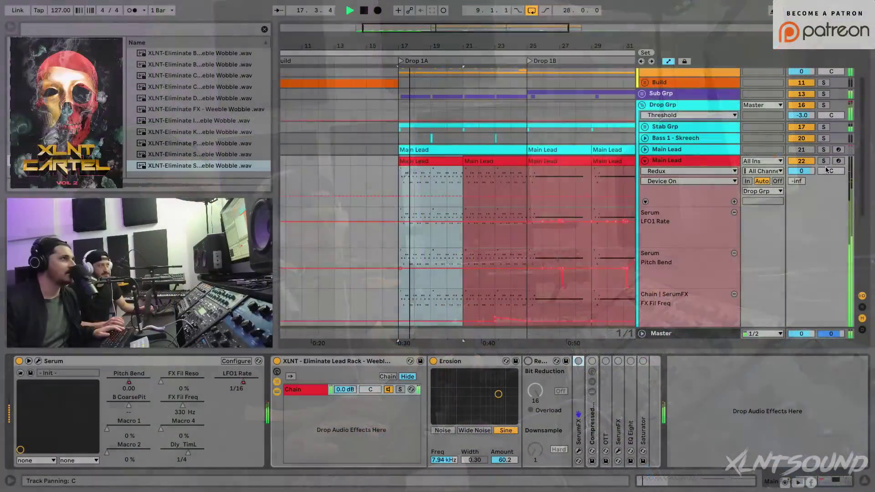
Compare the soloed lead with Erosion off and on, and switch Redux back on to audition it
left_click(433, 361)
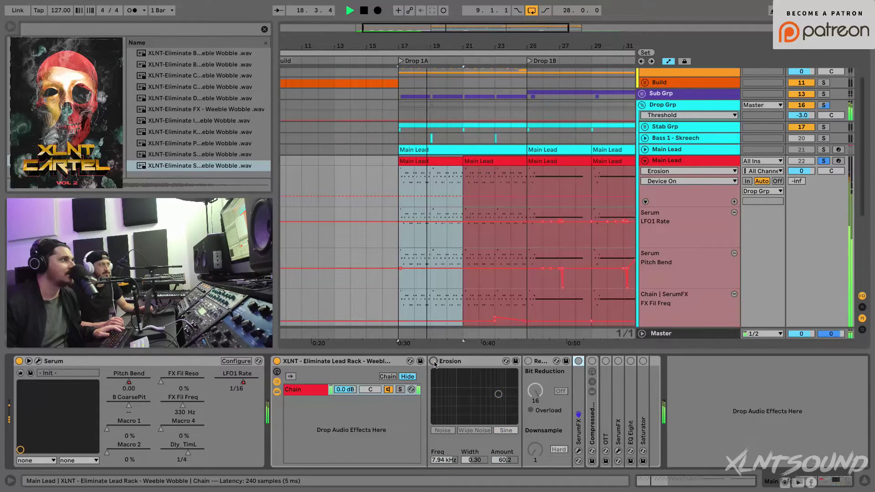
left_click(434, 361)
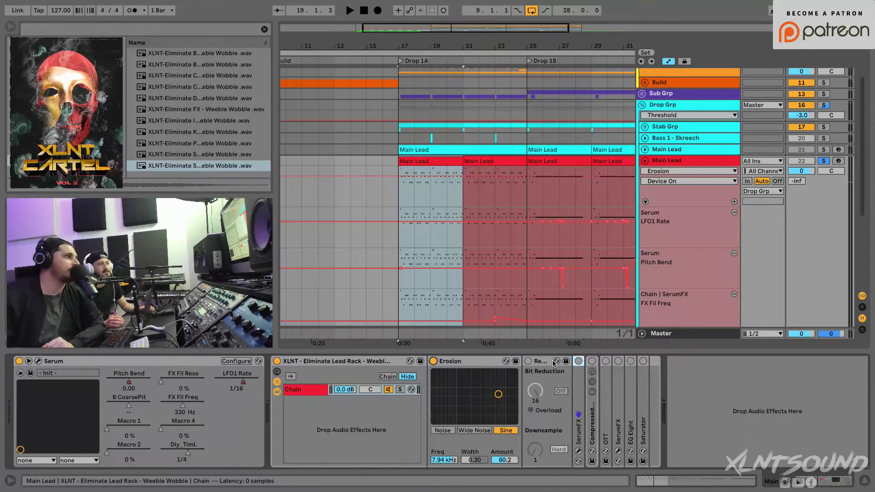
left_click(528, 361)
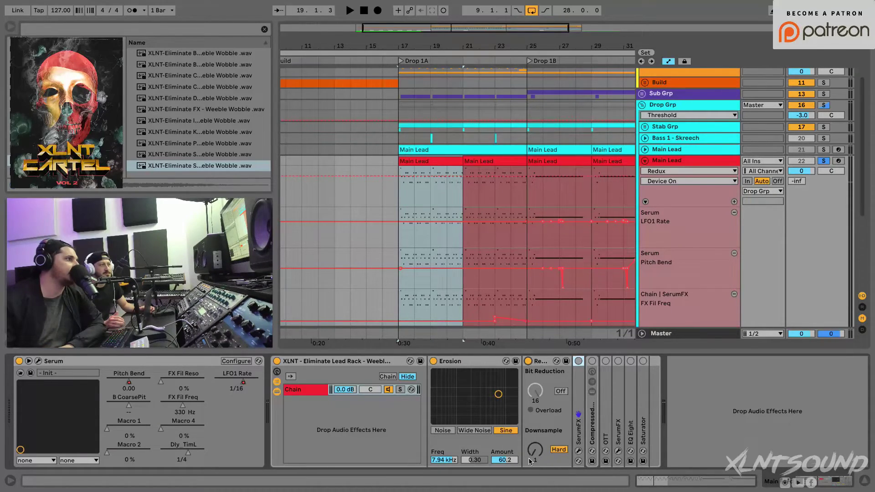
key("space")
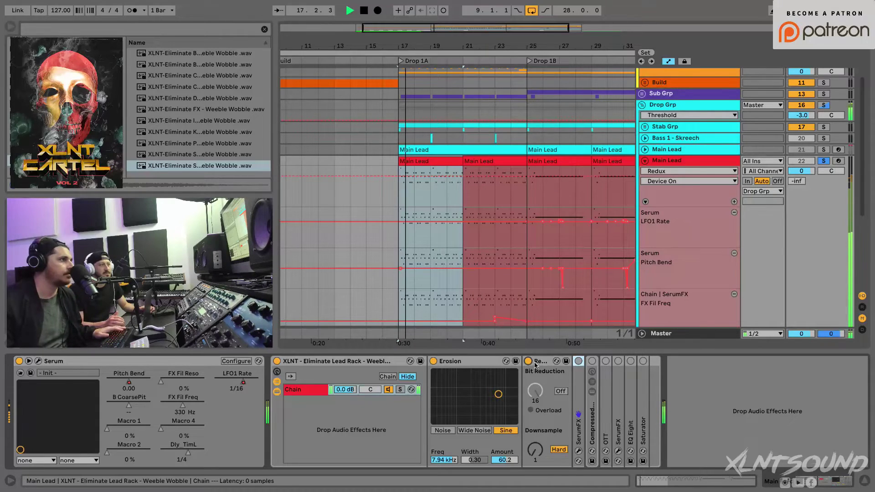
Fold Redux and Erosion in the rack, and unfold the first SerumFX and switch it back on
double_click(481, 361)
double_click(465, 361)
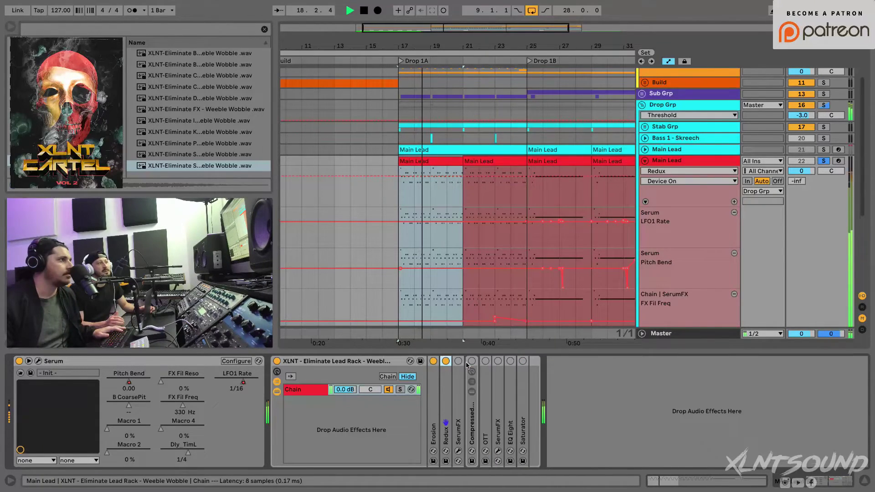
double_click(457, 379)
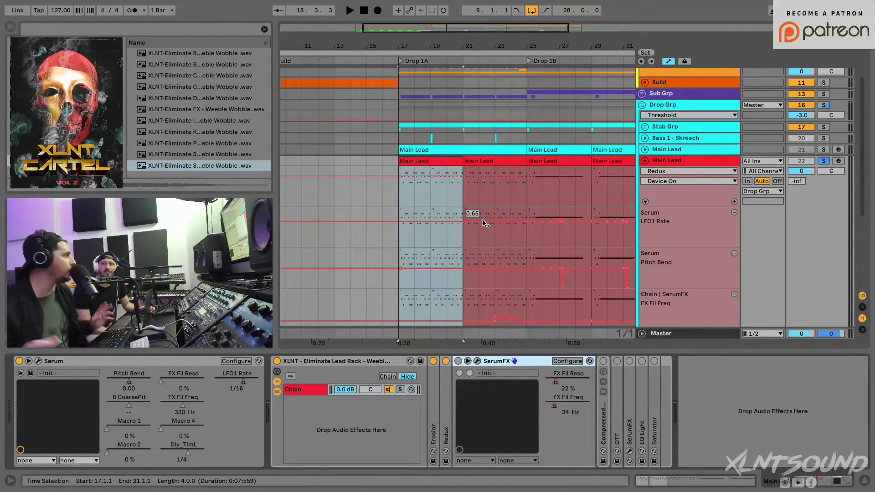
left_click(459, 361)
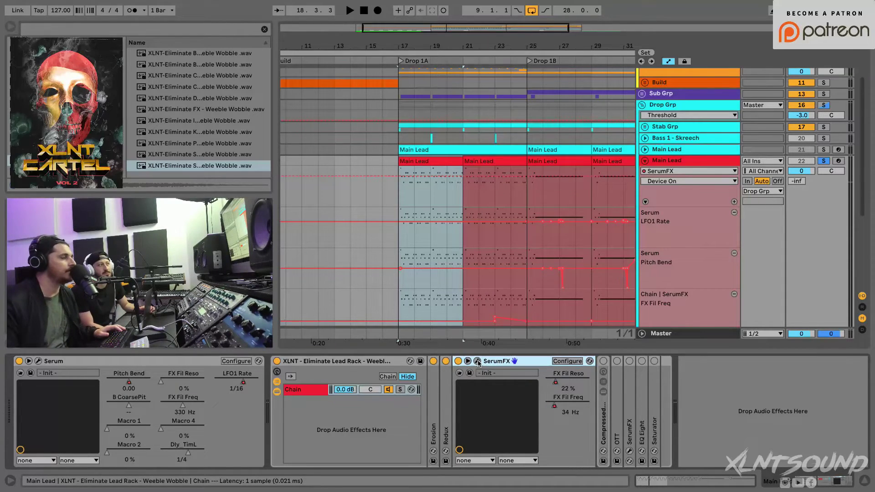
Open the first SerumFX's editor, move its window clear of the sample browser, and adjust the Cmb filter's cutoff
left_click(477, 361)
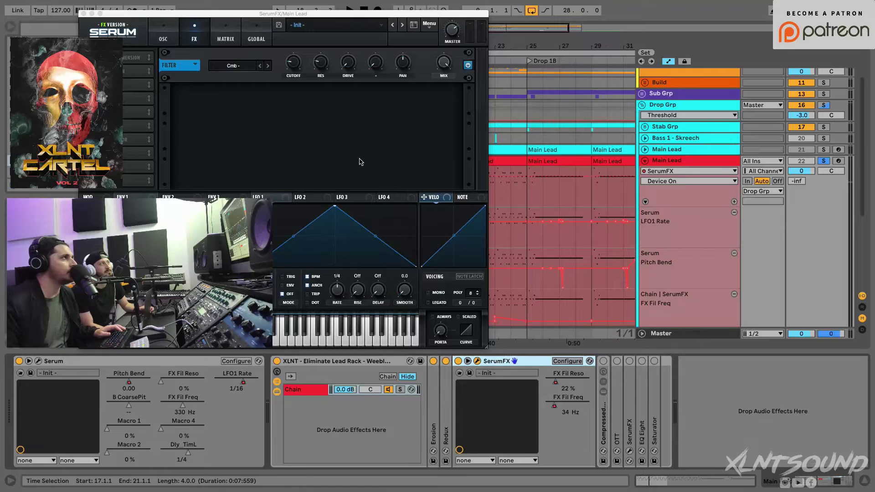
left_click_drag(276, 15, 474, 35)
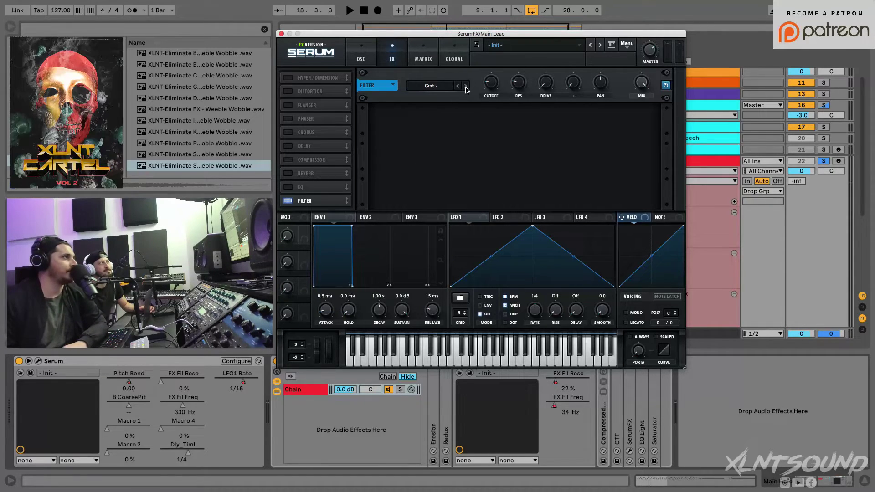
left_click(491, 83)
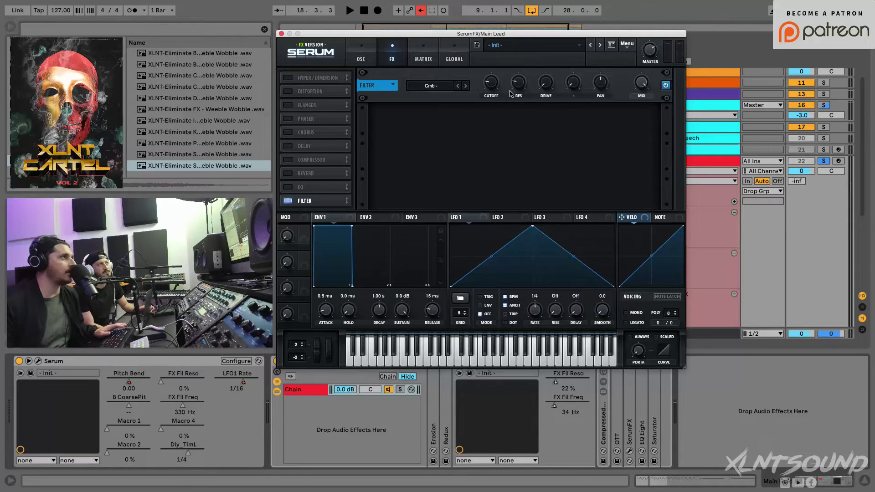
Re-enable the overridden automation, audition the lead from bar 17, and move the first SerumFX window clear of the mixer's upper tracks
left_click(421, 10)
key("space")
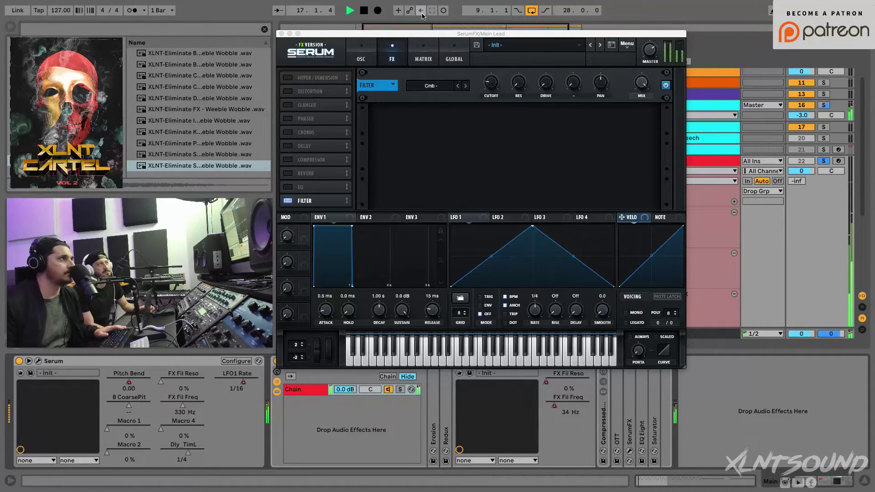
left_click_drag(508, 35, 531, 101)
key("space")
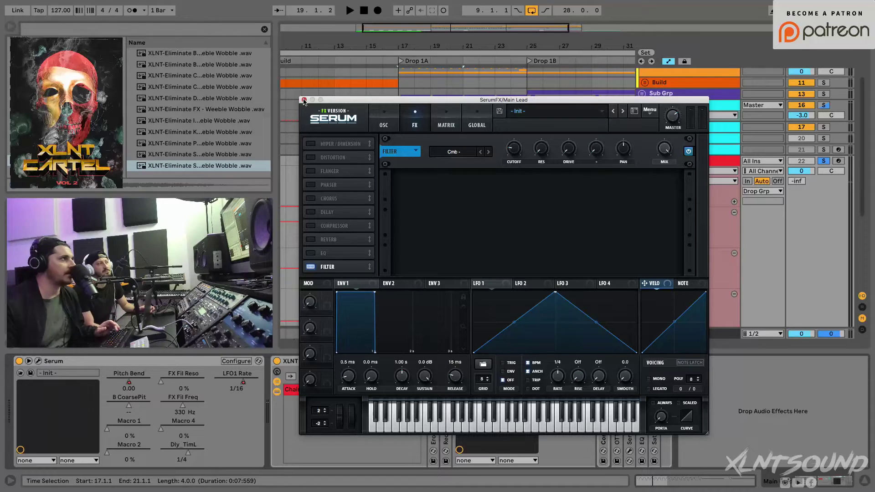
Review the Flanges filter types in the first SerumFX without changing the filter, and close its editor
left_click(452, 152)
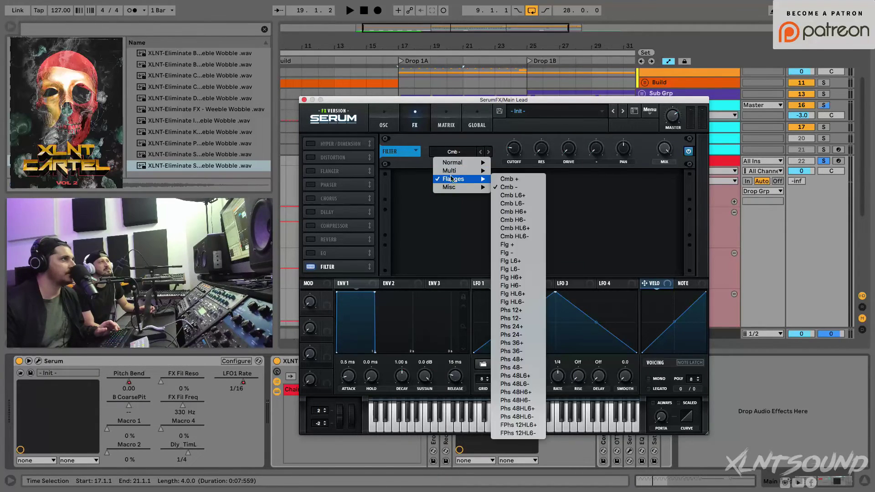
left_click(384, 103)
left_click(304, 99)
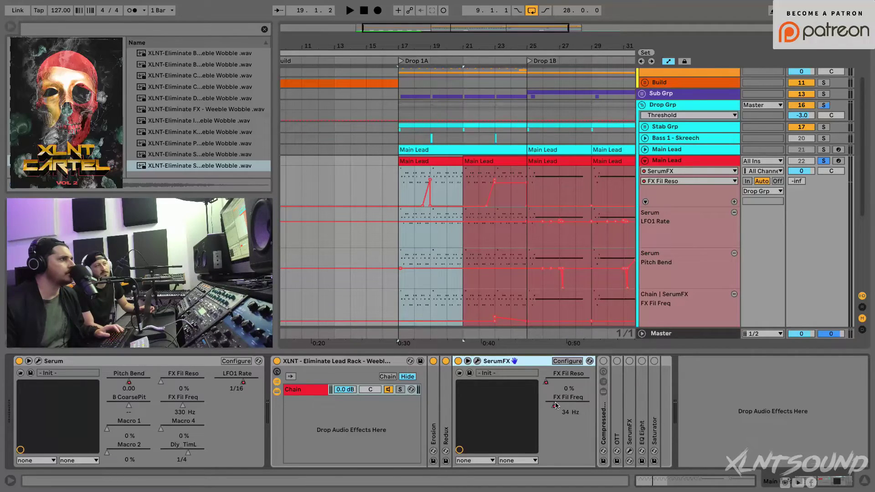
Play the soloed lead from bar 22 to hear the automated filter frequency and resonance
left_click(478, 192)
key("space")
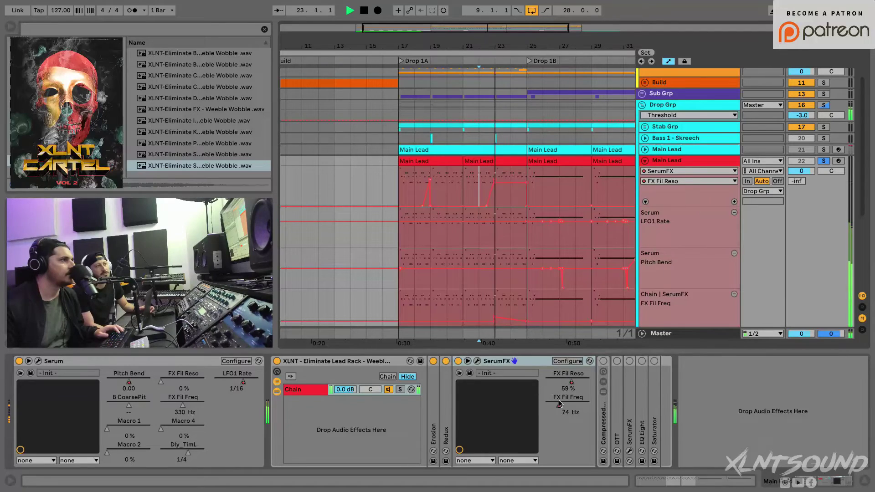
key("space")
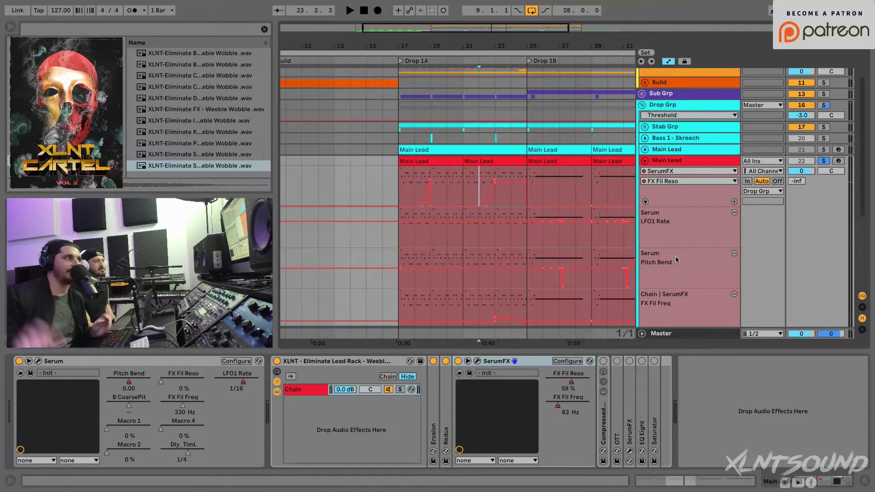
Fold the first SerumFX, unfold Compressed Room Reverb and switch it on, and audition the lead through it
double_click(519, 363)
double_click(477, 361)
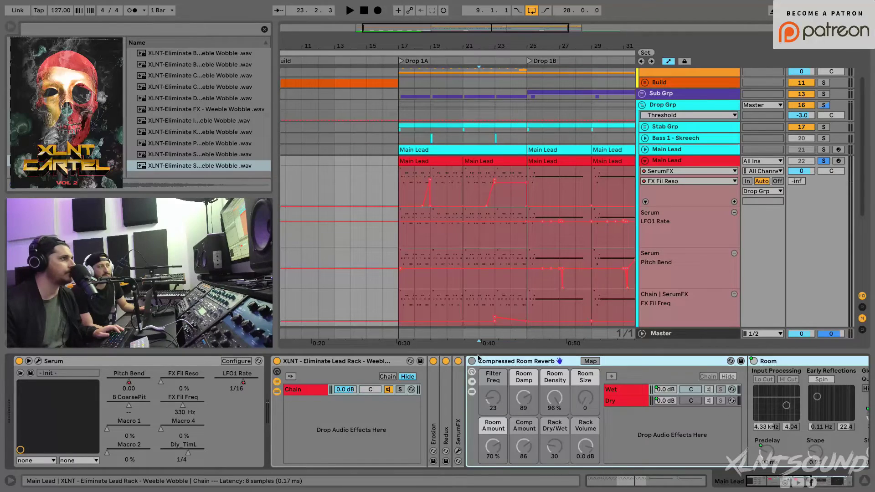
left_click(473, 361)
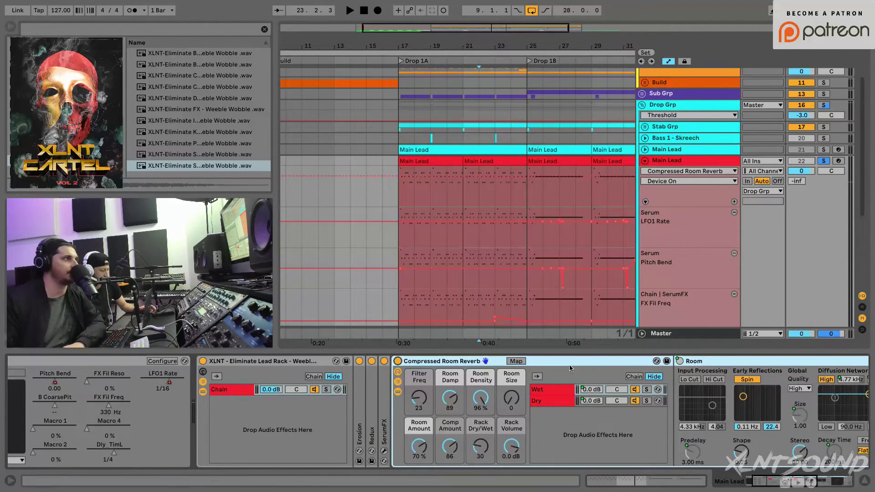
scroll(556, 391, "right", 5)
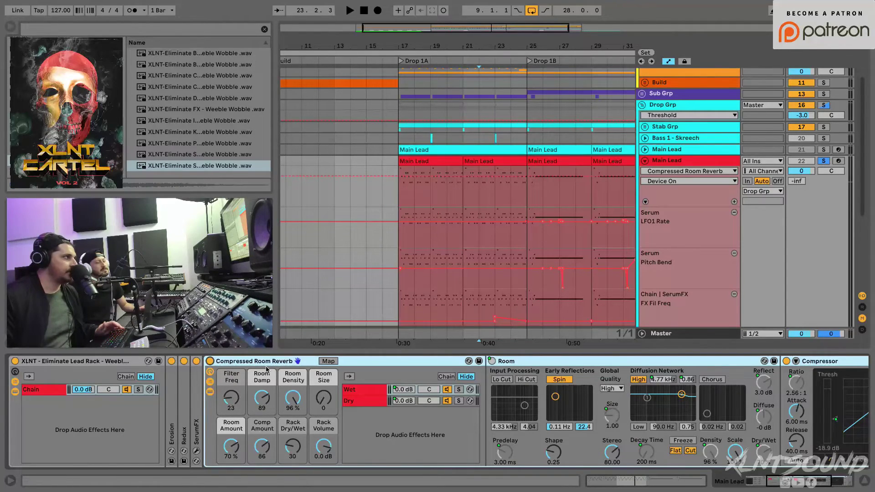
key("space")
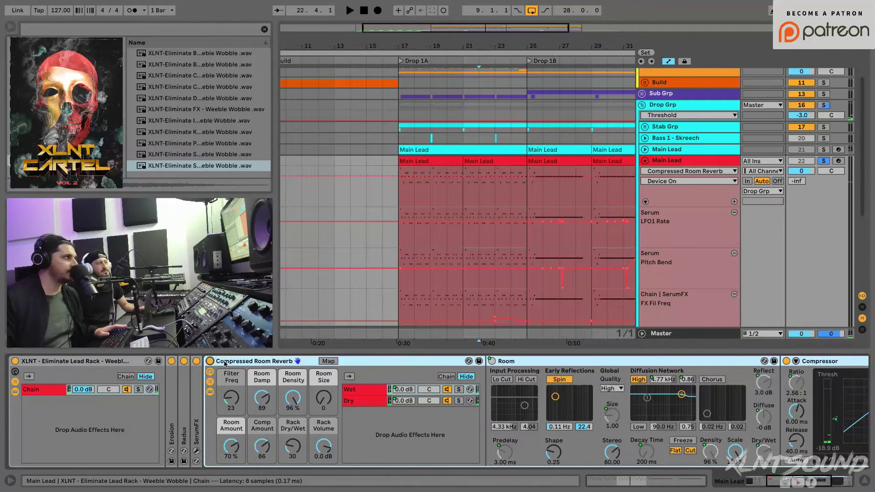
Fold Compressed Room Reverb, unfold OTT and switch it on, and audition the compressed lead
double_click(224, 364)
double_click(226, 399)
left_click(224, 361)
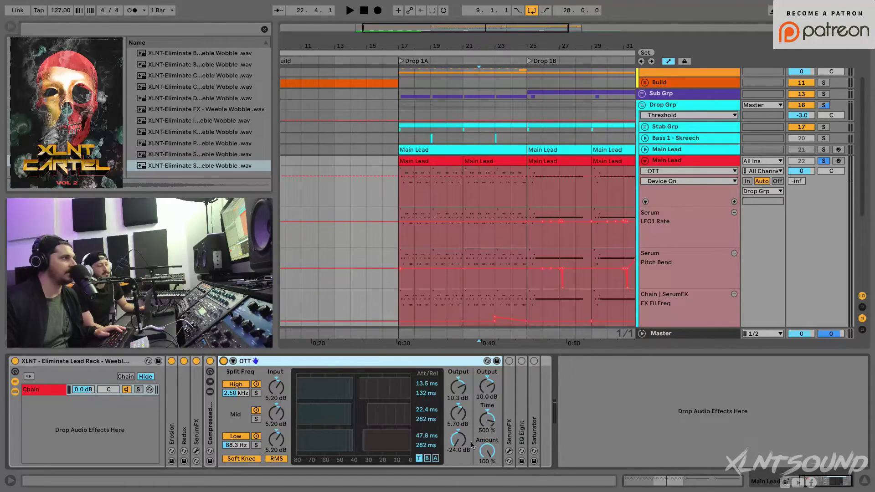
key("space")
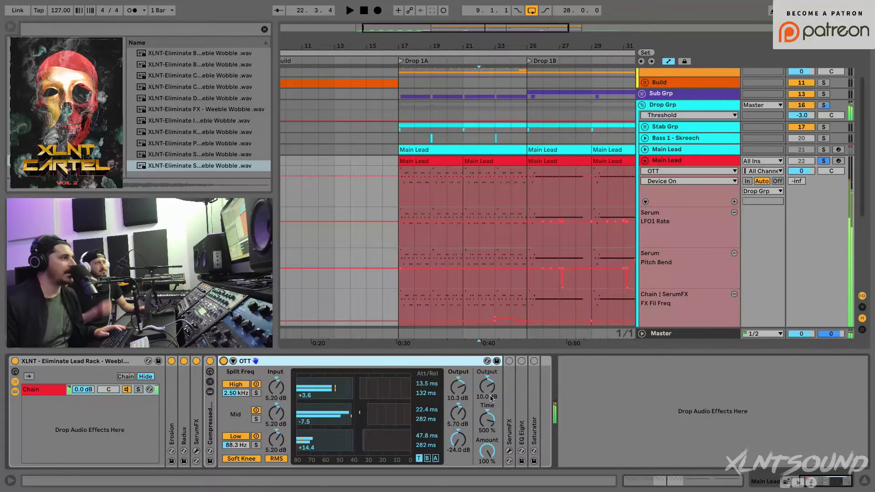
Fold OTT, unfold and switch on the second SerumFX, and open its editor to audition the reverb
double_click(416, 362)
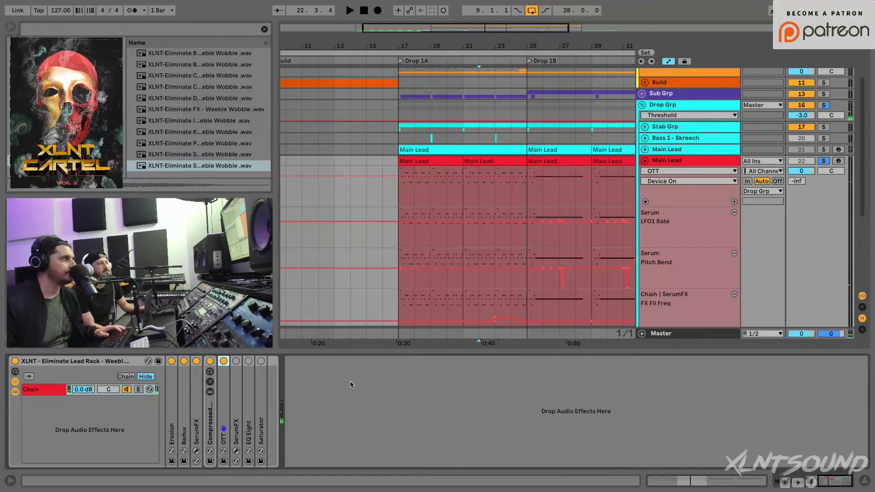
double_click(238, 401)
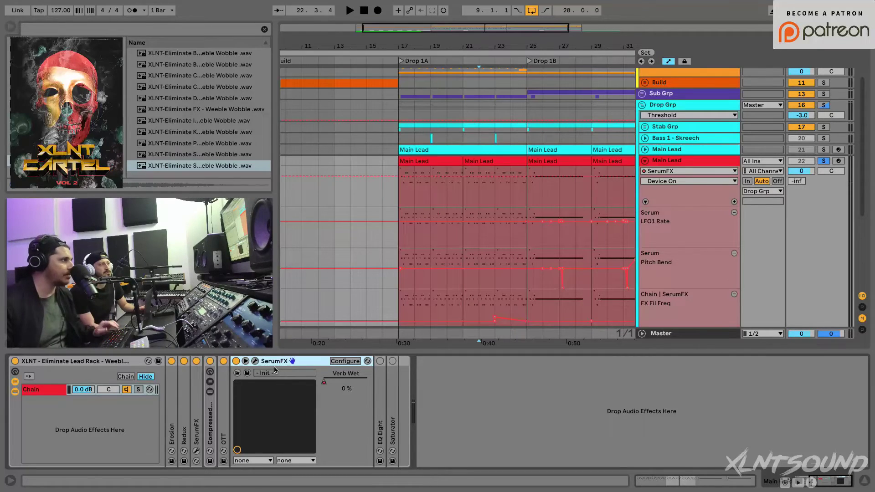
left_click(255, 361)
key("space")
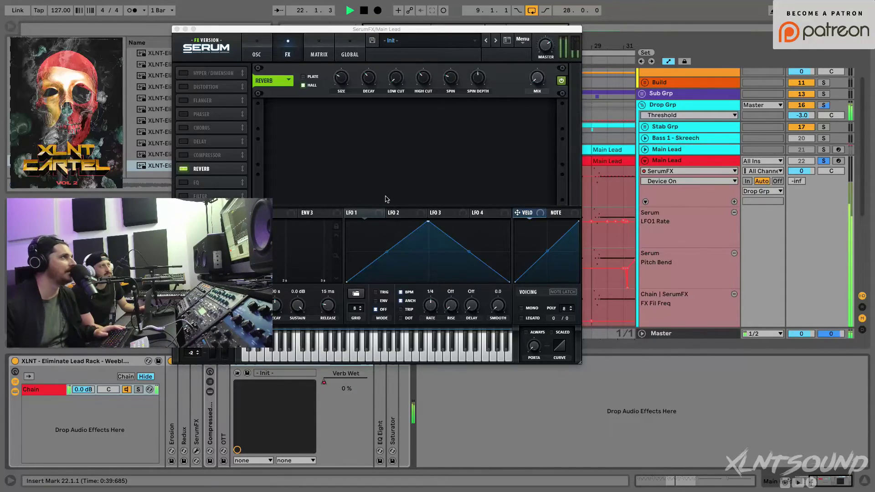
key("space")
Move the second SerumFX window below the automation lanes and play the lead from bar 31 to hear the automated reverb
left_click_drag(399, 28, 571, 287)
scroll(520, 207, "down", 3)
scroll(520, 207, "right", 2)
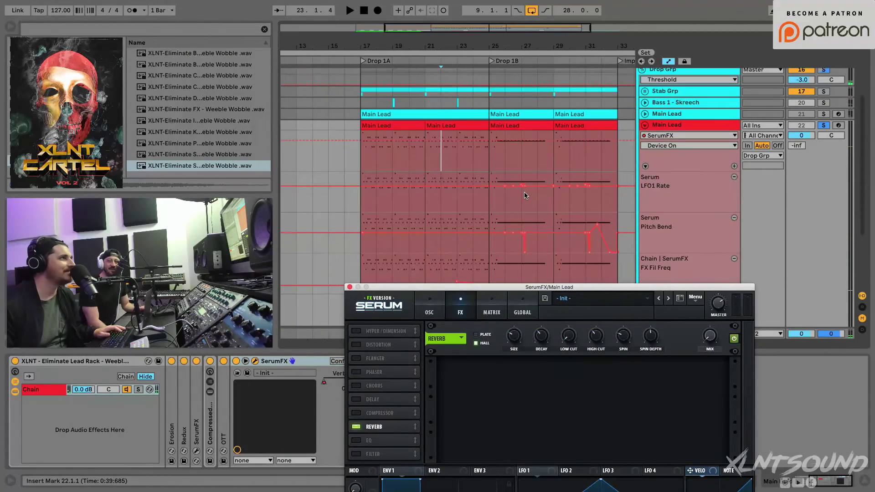
left_click(586, 186)
key("space")
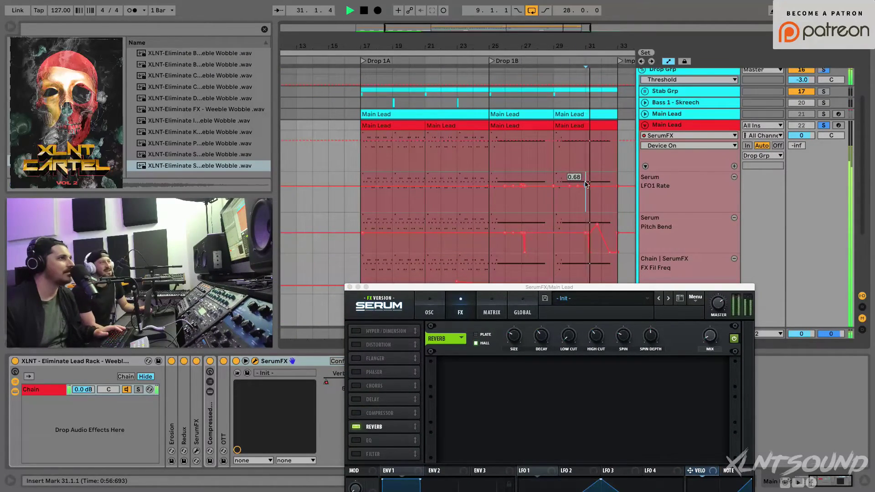
key("space")
Close the second SerumFX's editor and fold the device in the rack
left_click_drag(584, 287, 553, 113)
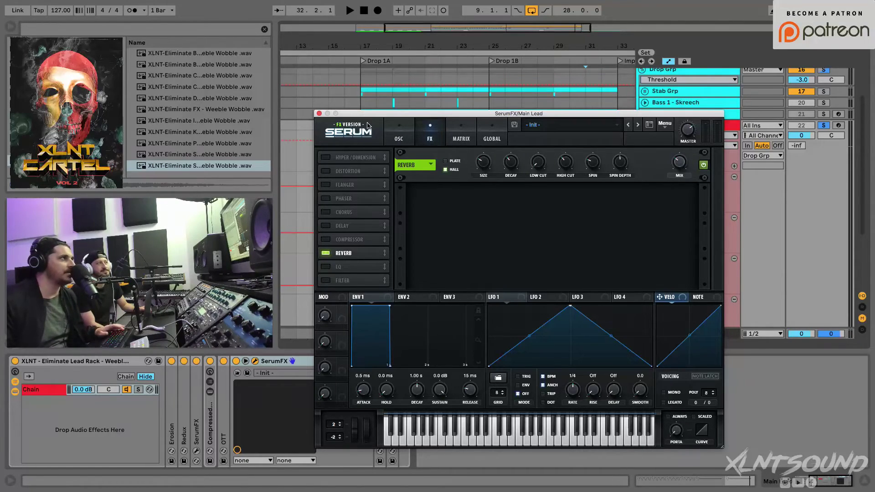
left_click(319, 113)
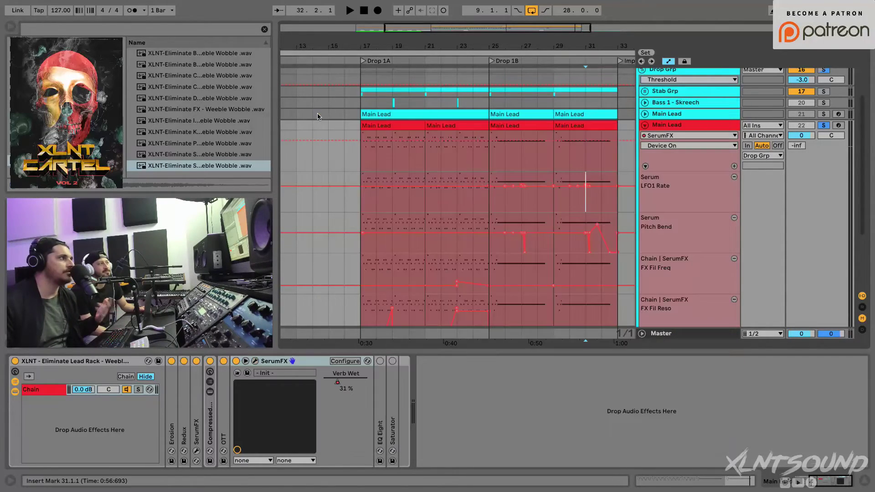
double_click(293, 361)
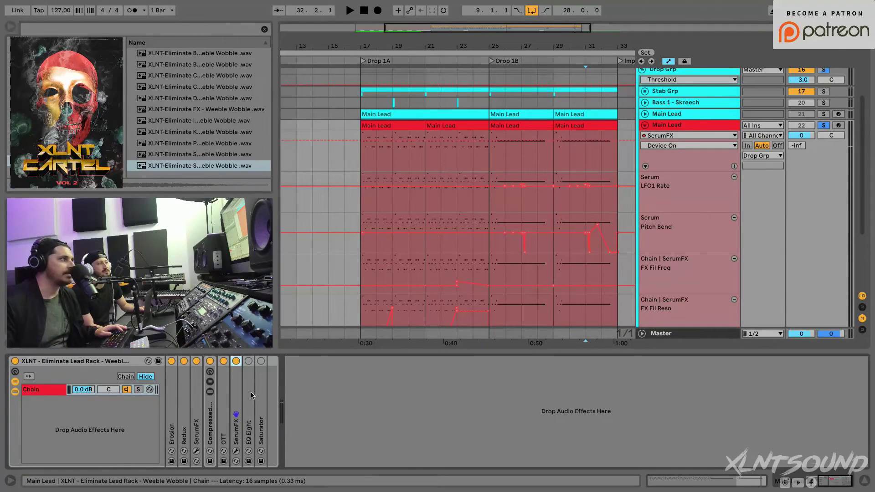
Unfold EQ Eight, switch it on, and select its low-cut band 1
double_click(245, 362)
left_click(246, 361)
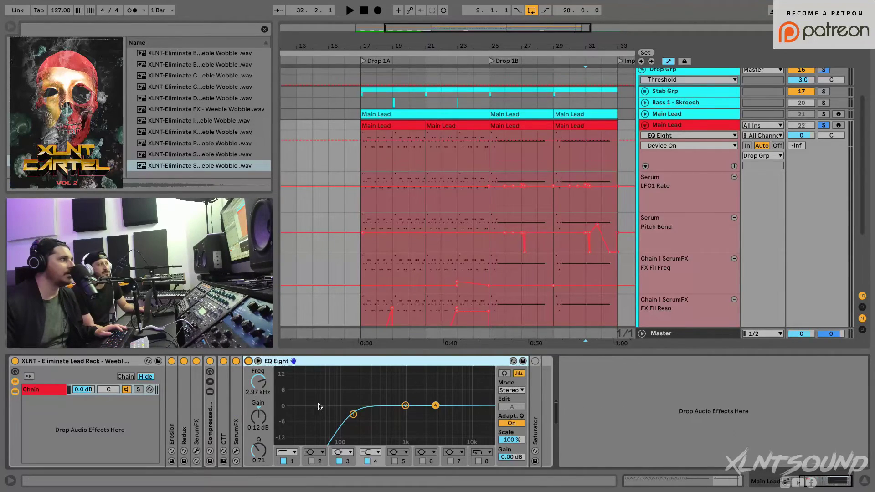
left_click(355, 415)
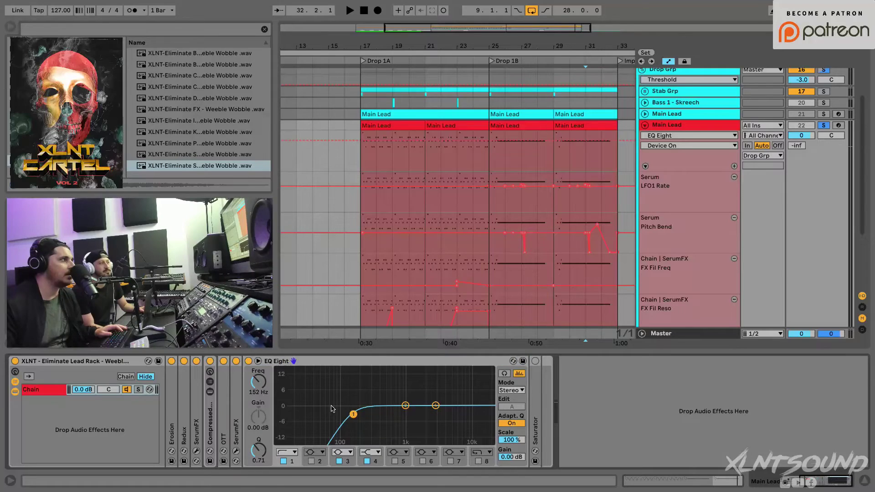
Fold EQ Eight, unfold Saturator and switch it on, and audition the lead from bar 31
double_click(360, 363)
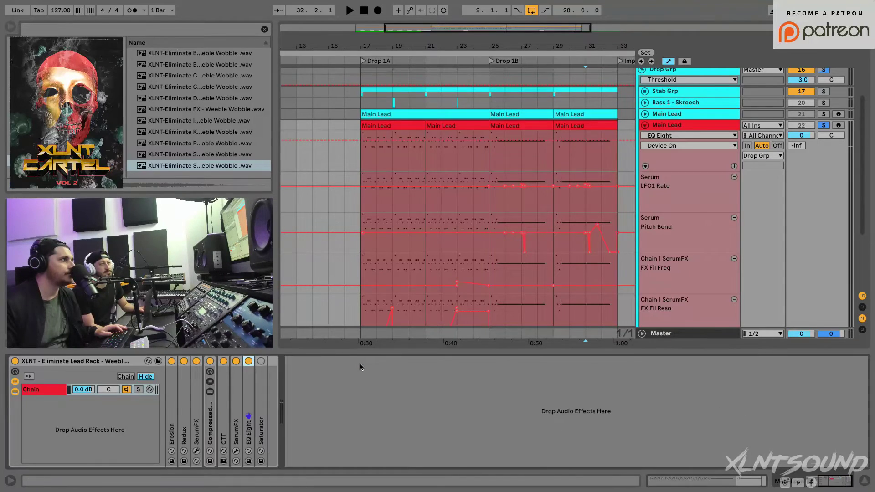
double_click(261, 406)
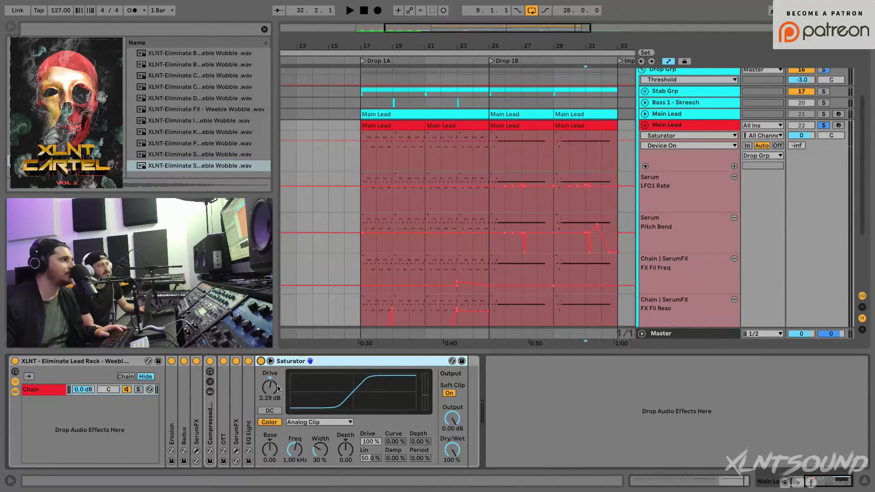
key("space")
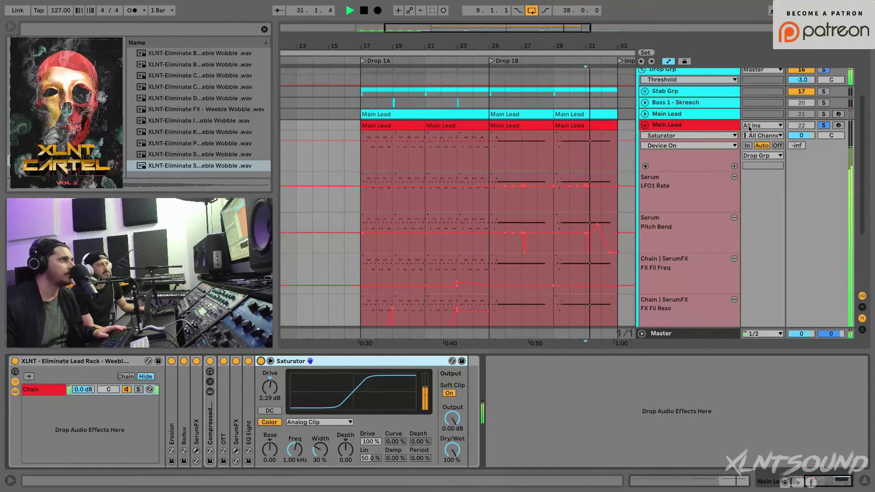
Unsolo the Main Lead track and play the Drop 1B section from bar 25 with the rest of the mix
left_click(823, 125)
left_click(506, 125)
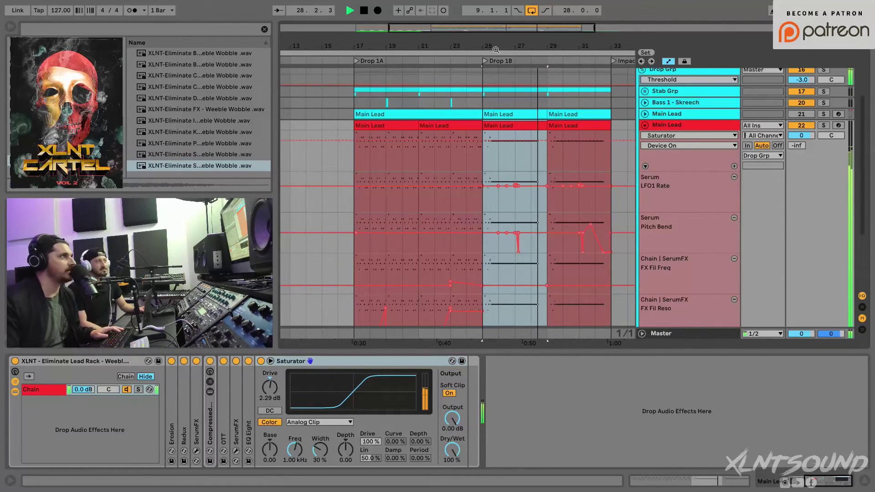
key("minus")
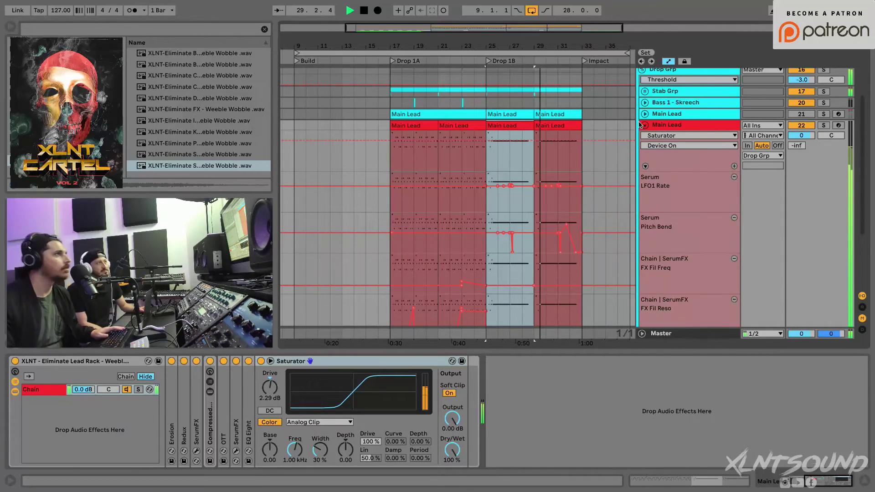